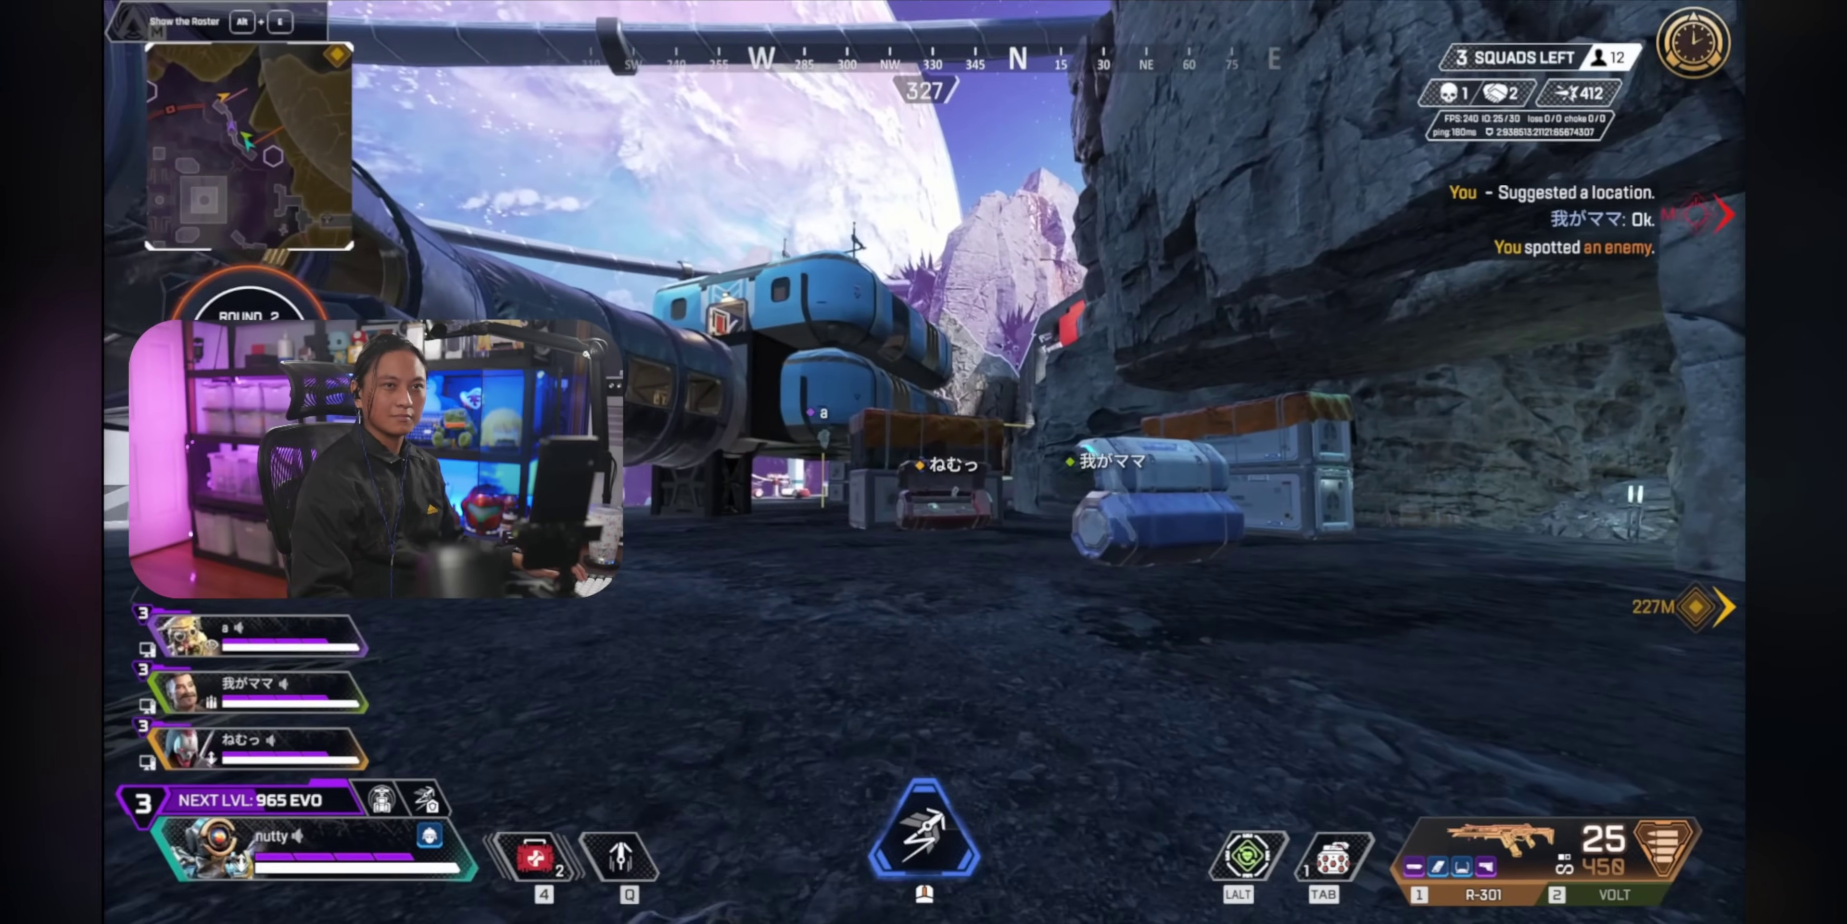
# Cancel the product key entry, staying on the Windows 11 Pro Activation page
pyautogui.press('w')
pyautogui.press('q')
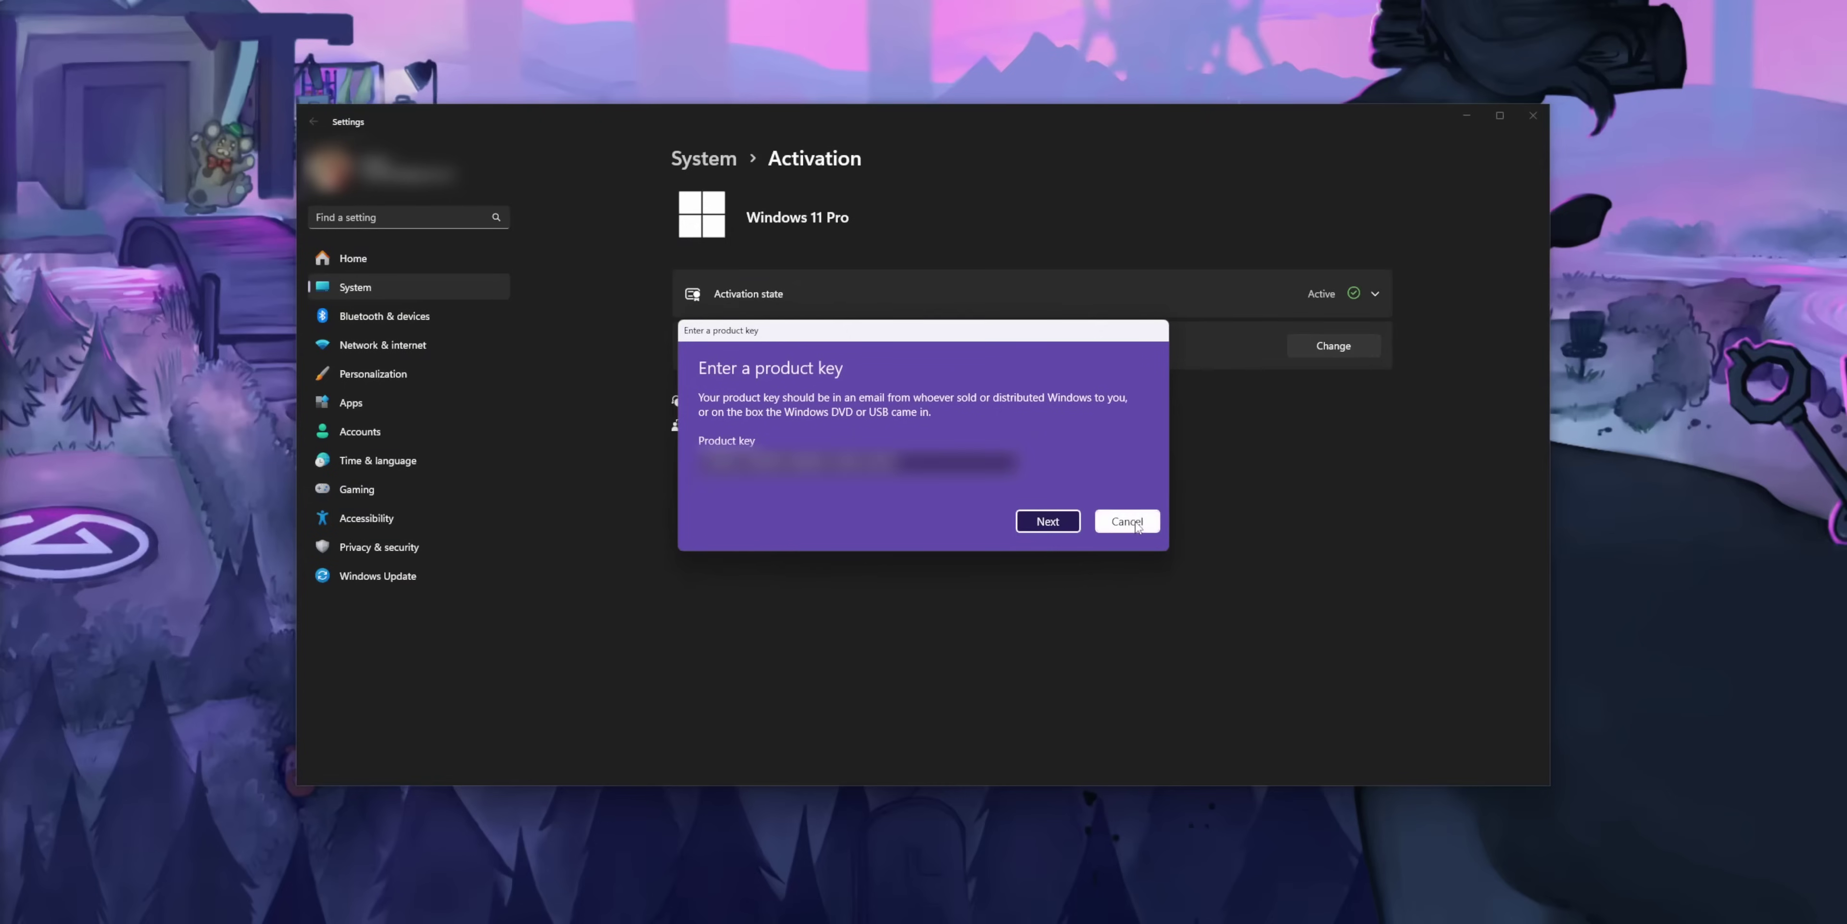
pyautogui.click(1131, 522)
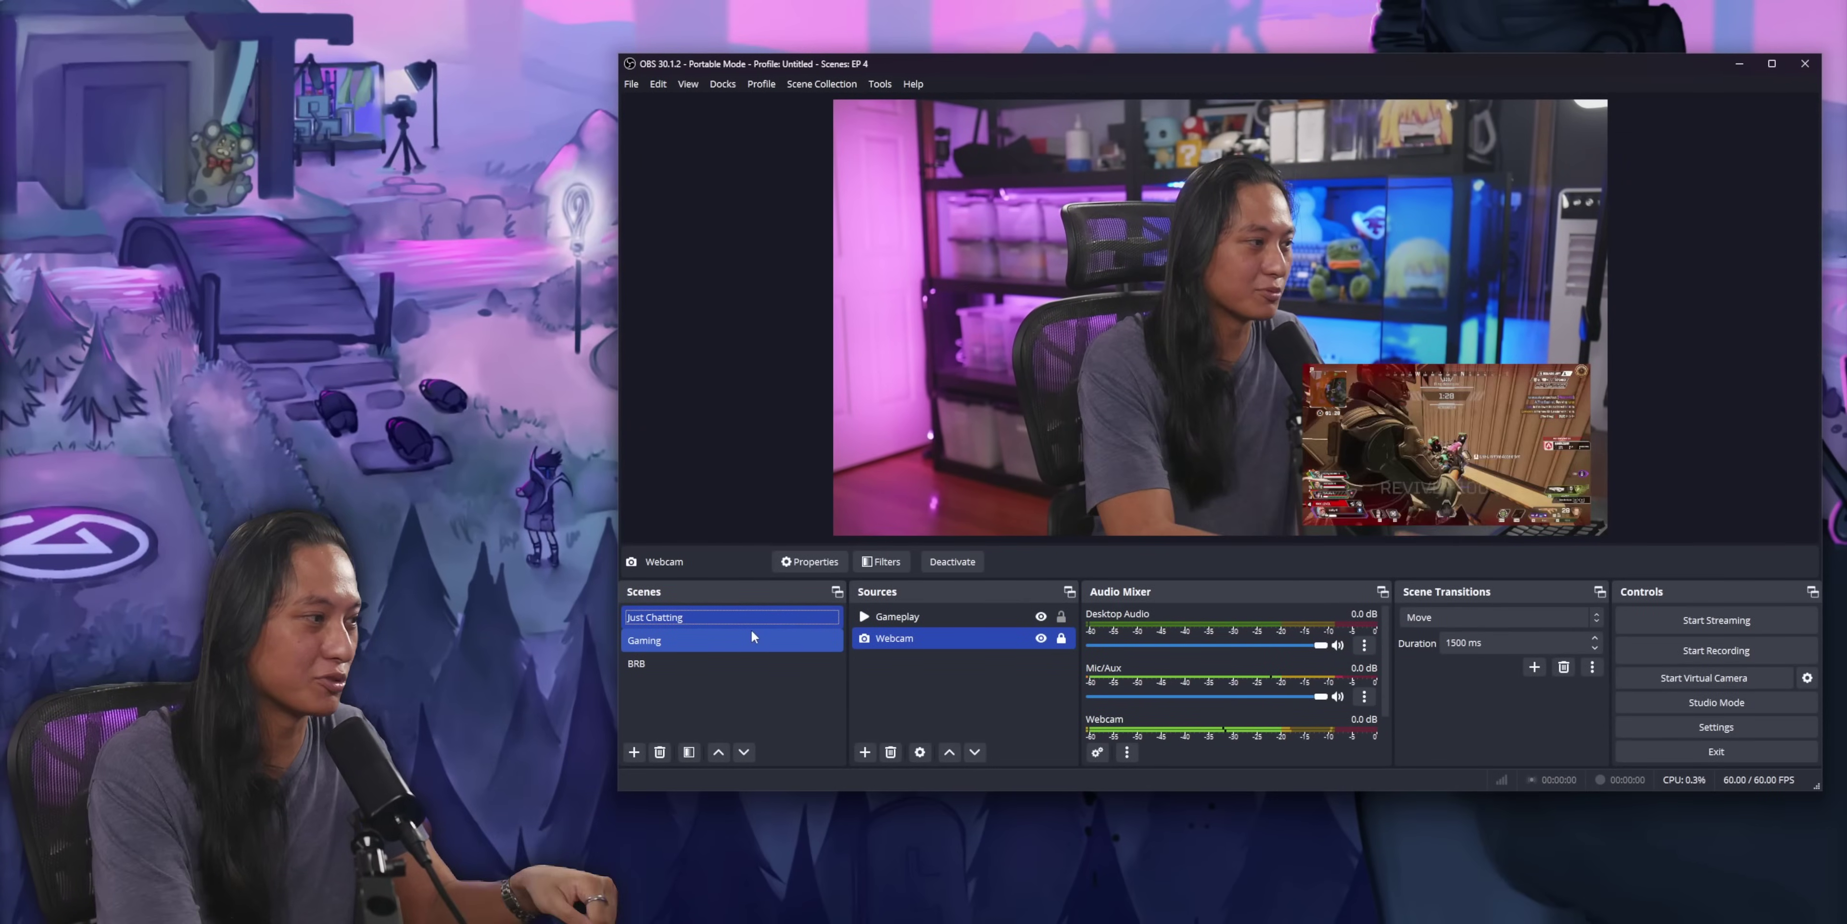
# Select the Gameplay source in the Gaming scene's Sources list
pyautogui.keyDown('ctrl'); pyautogui.click(1001, 618); pyautogui.keyUp('ctrl')
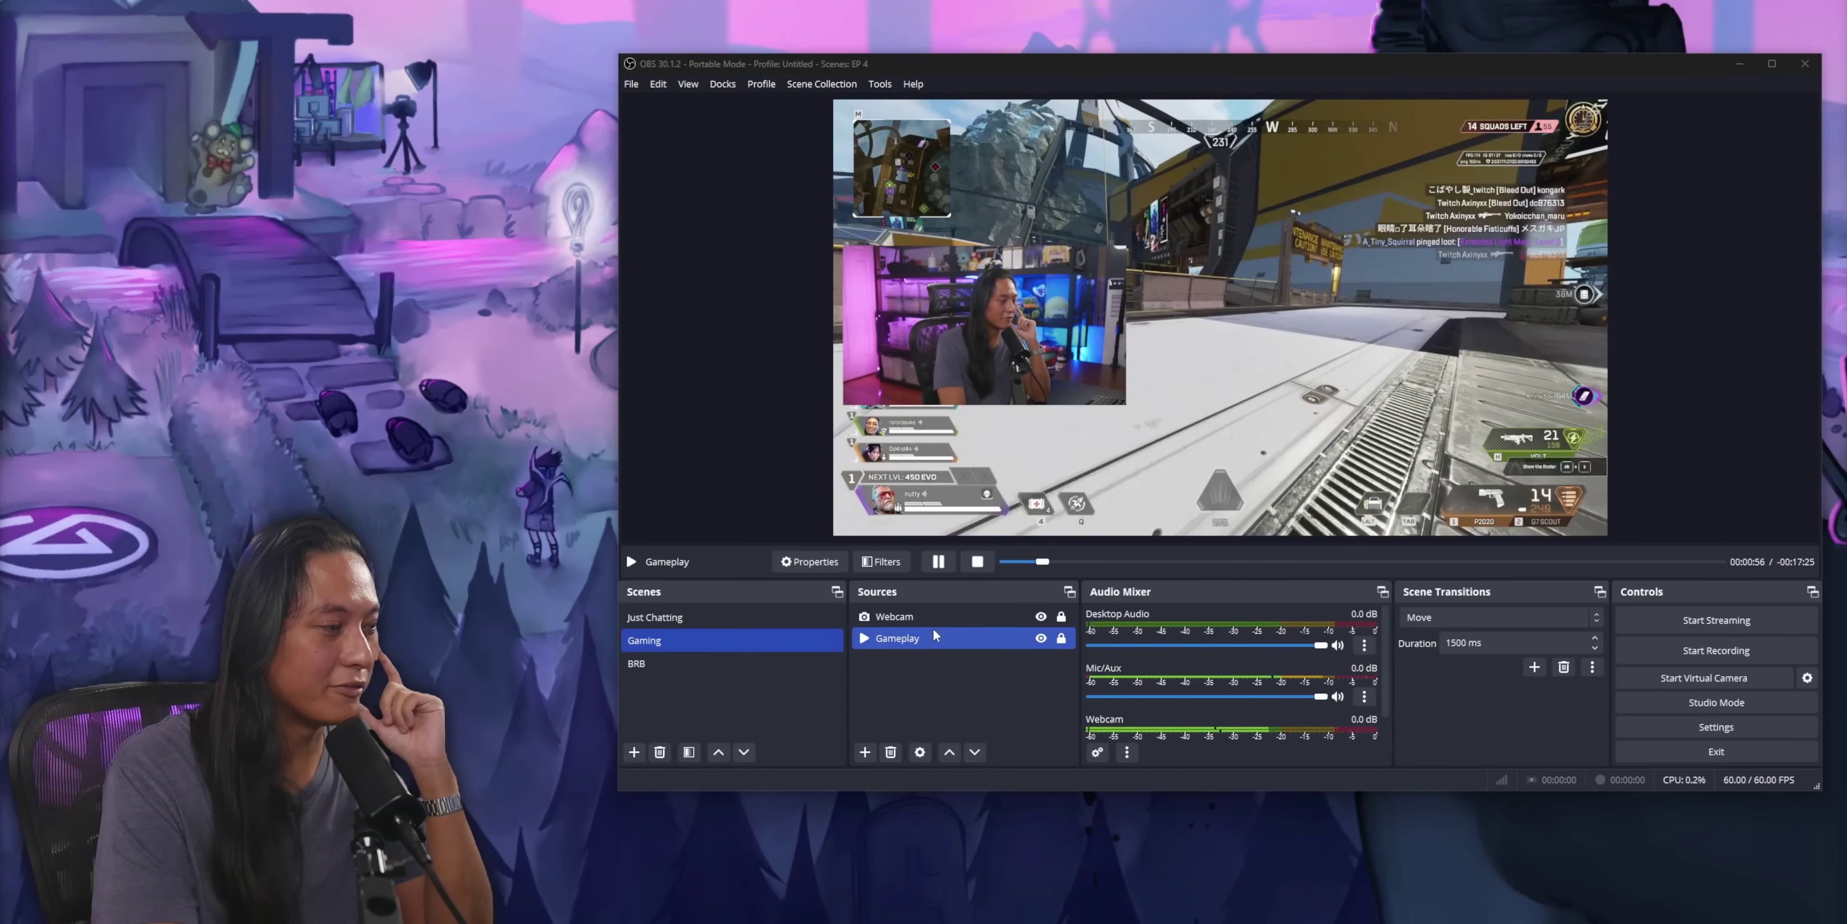
# Open the Gameplay source's Filters window and move it to the top, enlarged
pyautogui.rightClick(931, 638)
pyautogui.click(966, 606)
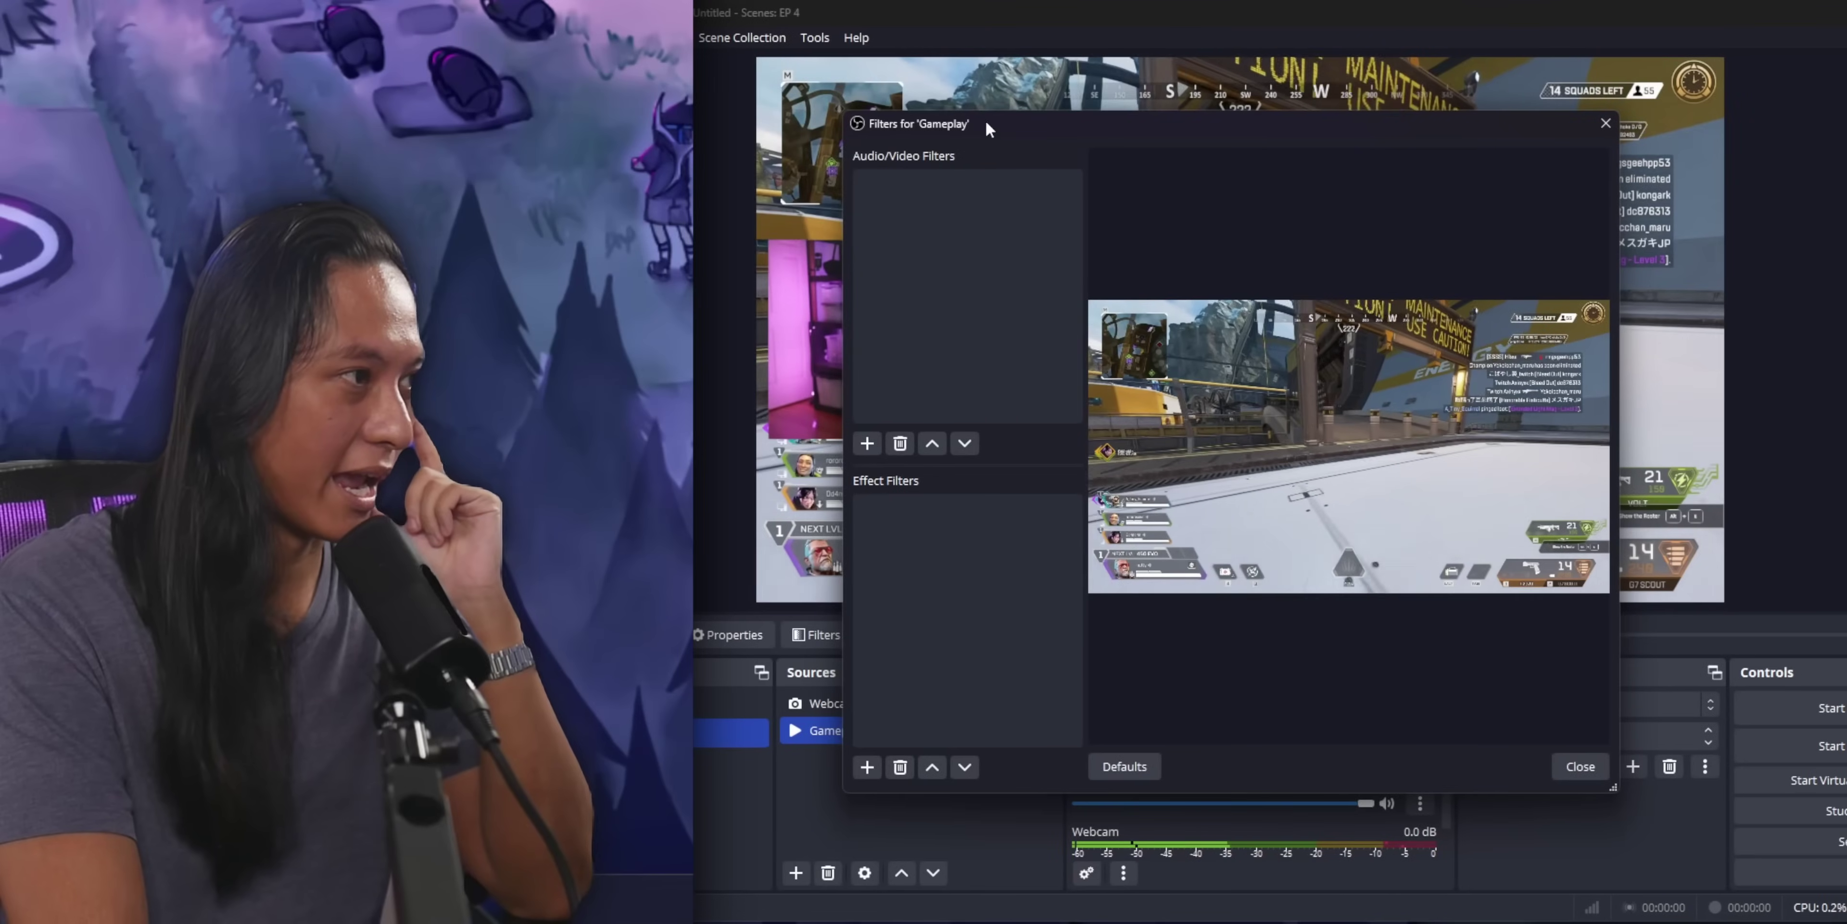
pyautogui.moveTo(988, 128); pyautogui.dragTo(837, 10)
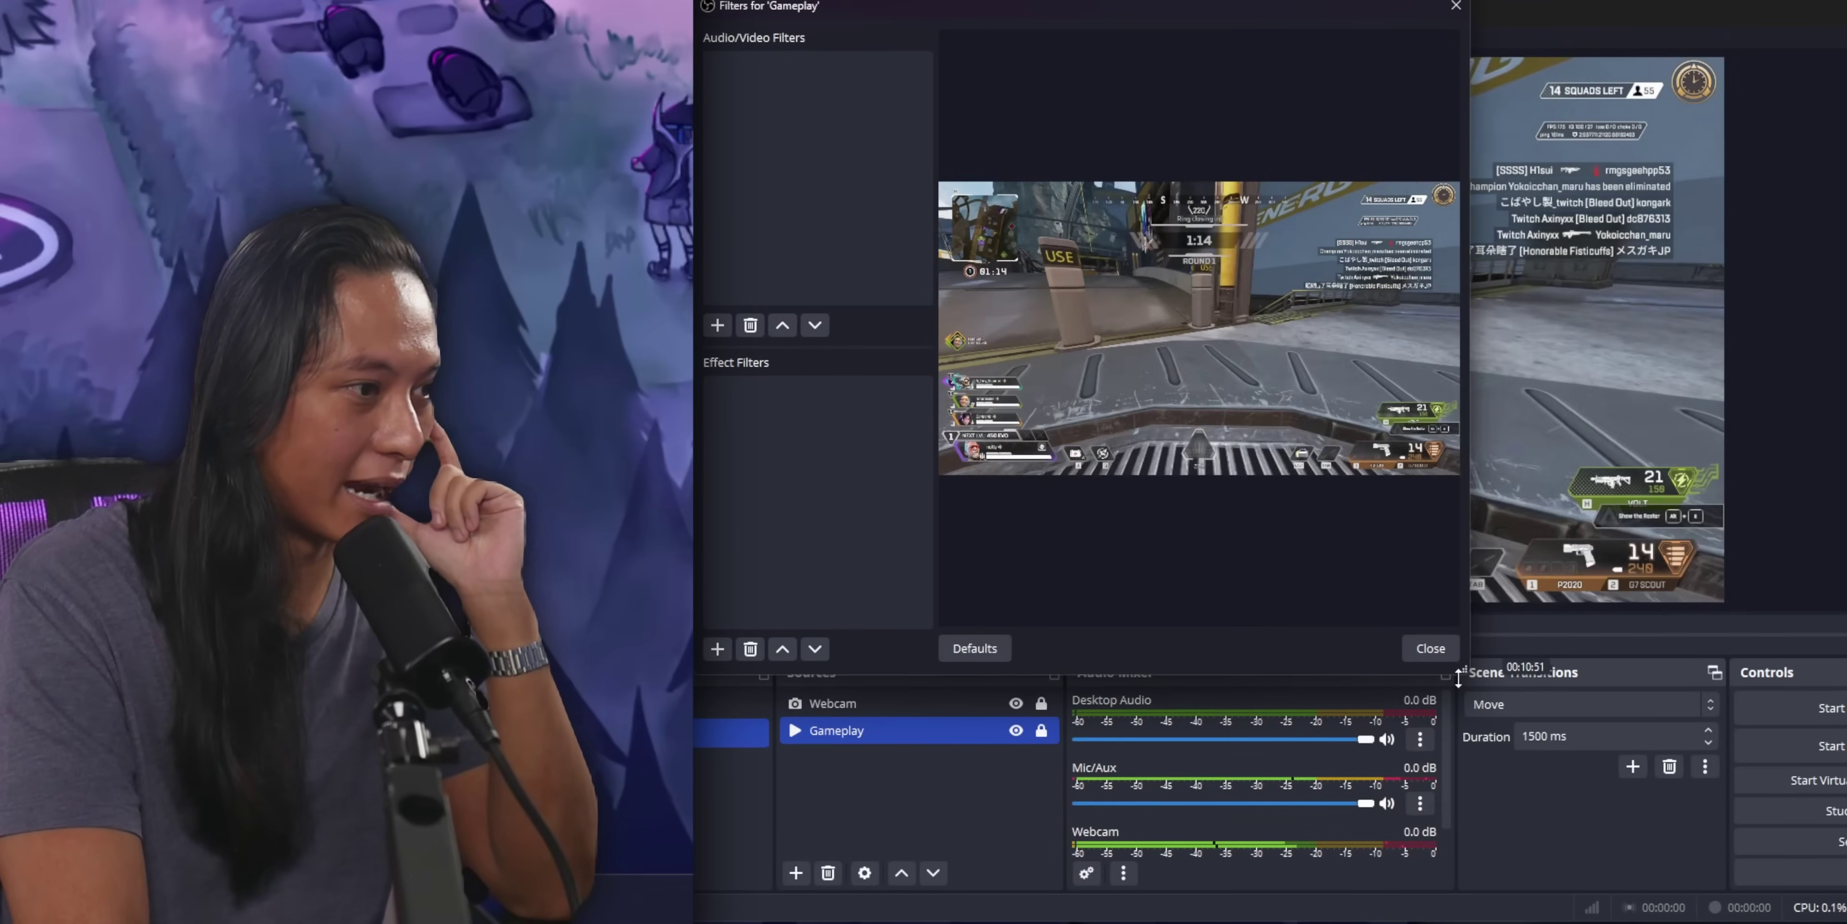
pyautogui.moveTo(1505, 705); pyautogui.dragTo(1843, 921)
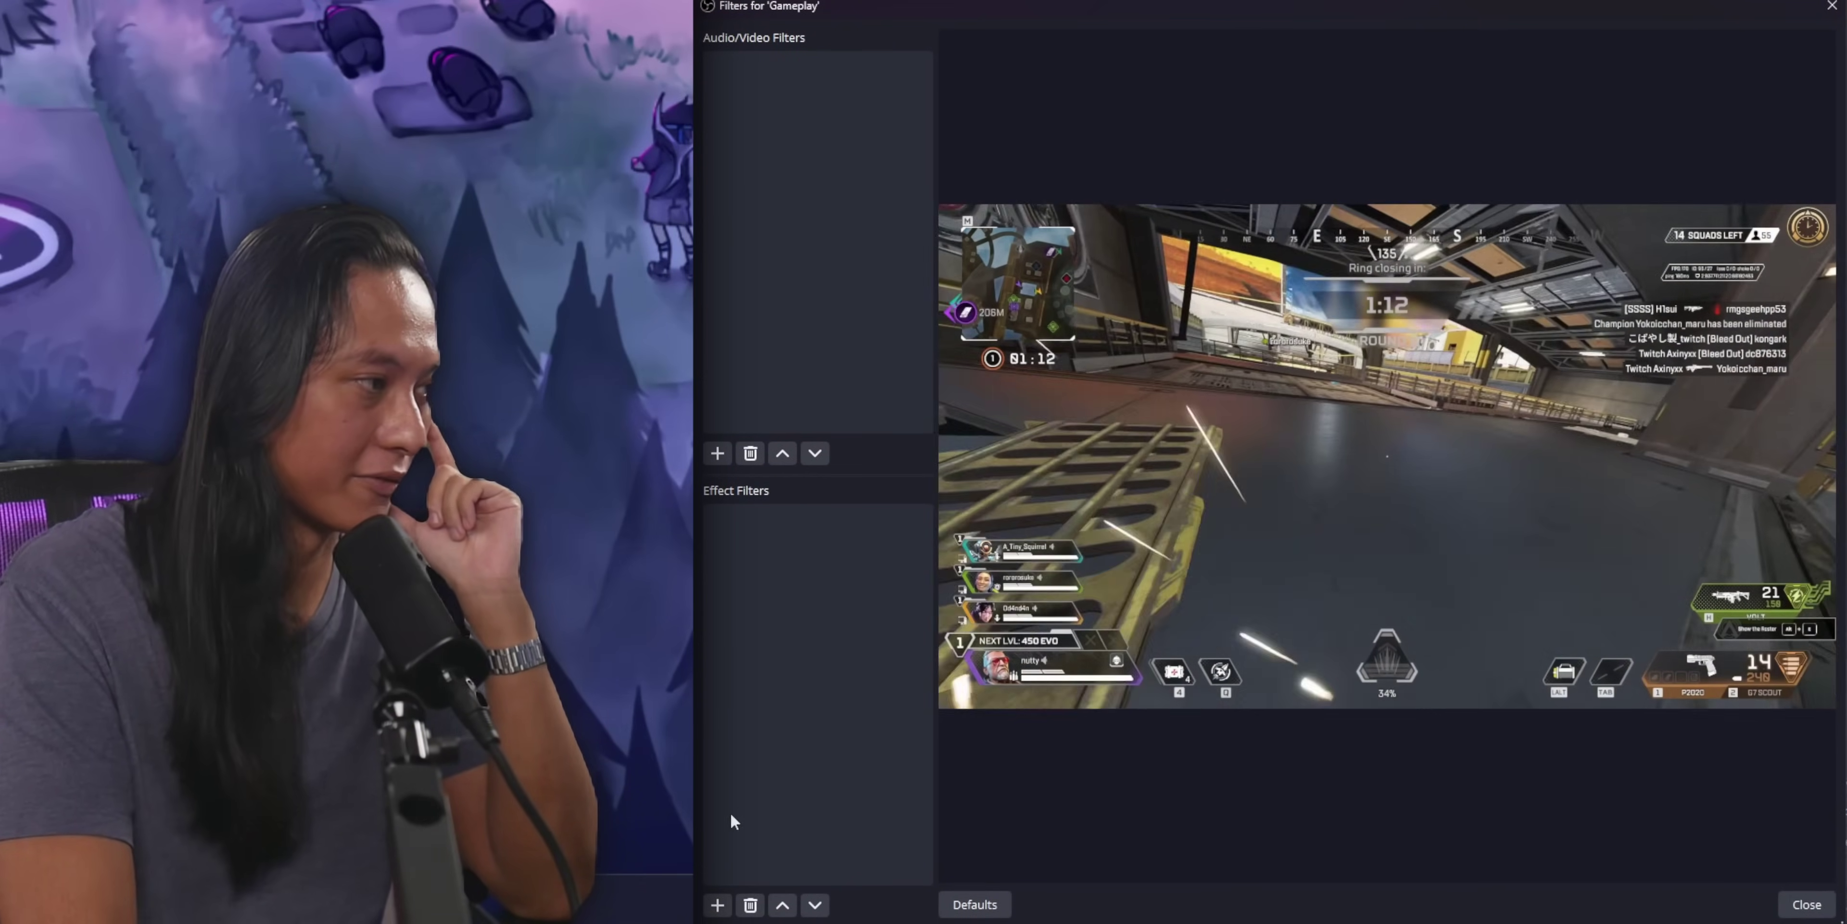
# Add a 3D Effect filter to Gameplay, then begin adding a Move Value filter
pyautogui.click(712, 911)
pyautogui.click(813, 136)
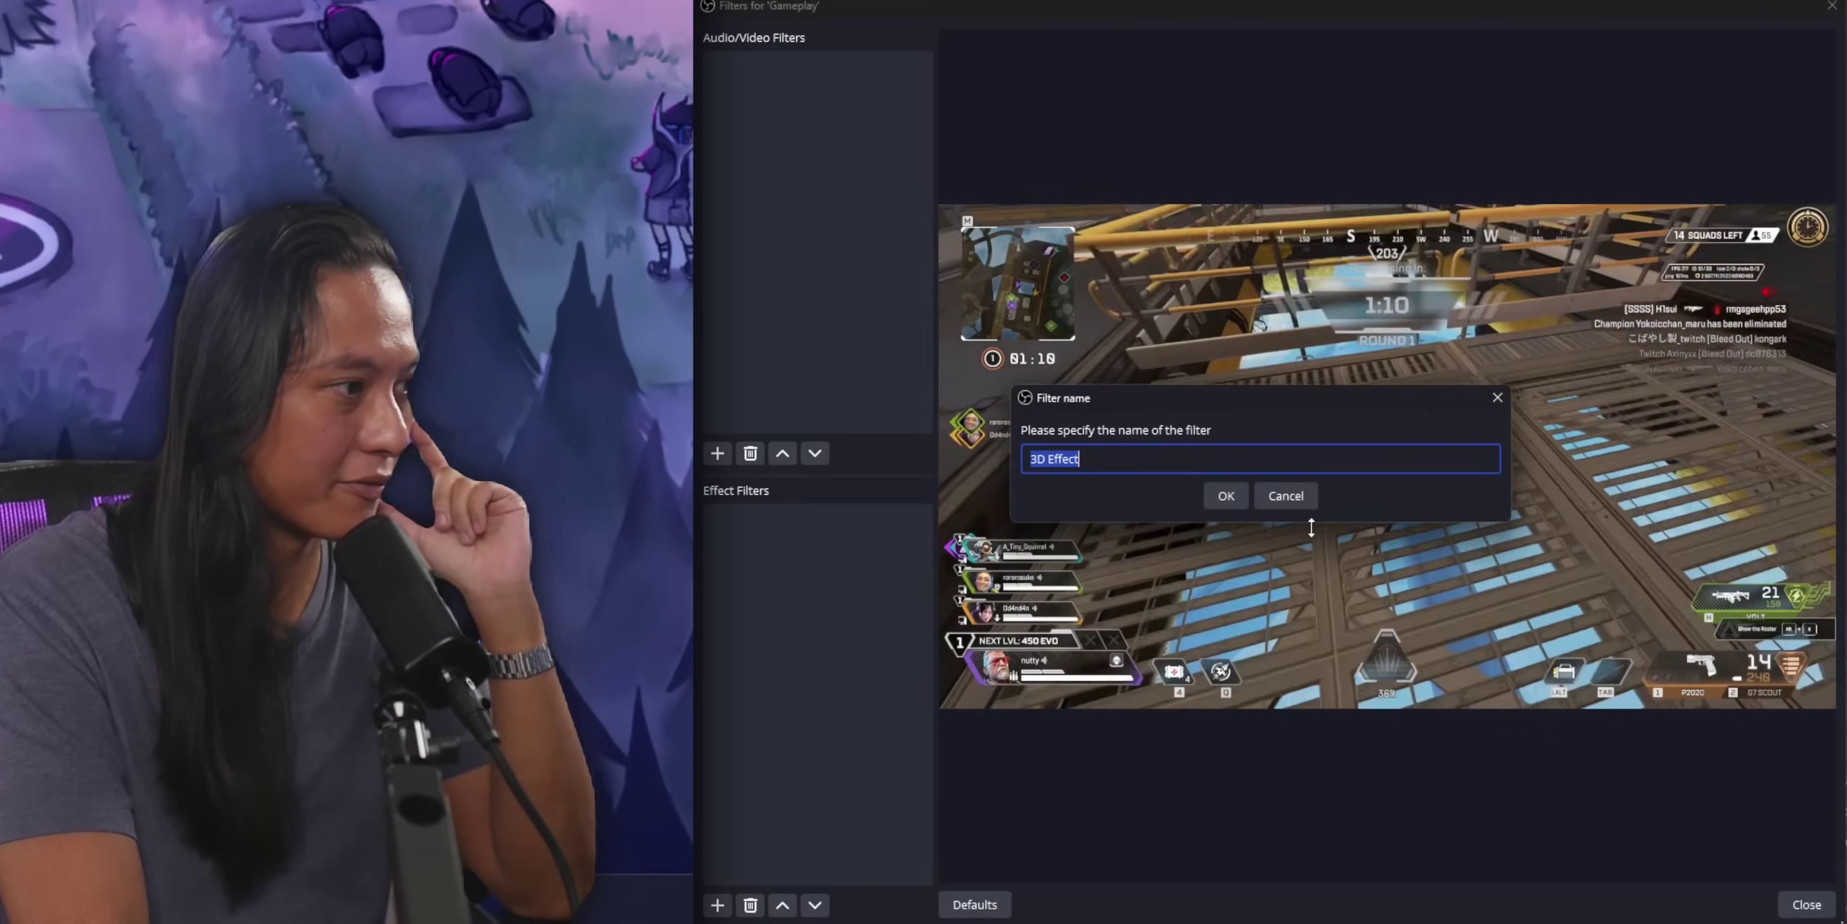
pyautogui.click(1226, 497)
pyautogui.moveTo(1019, 249); pyautogui.dragTo(1057, 490)
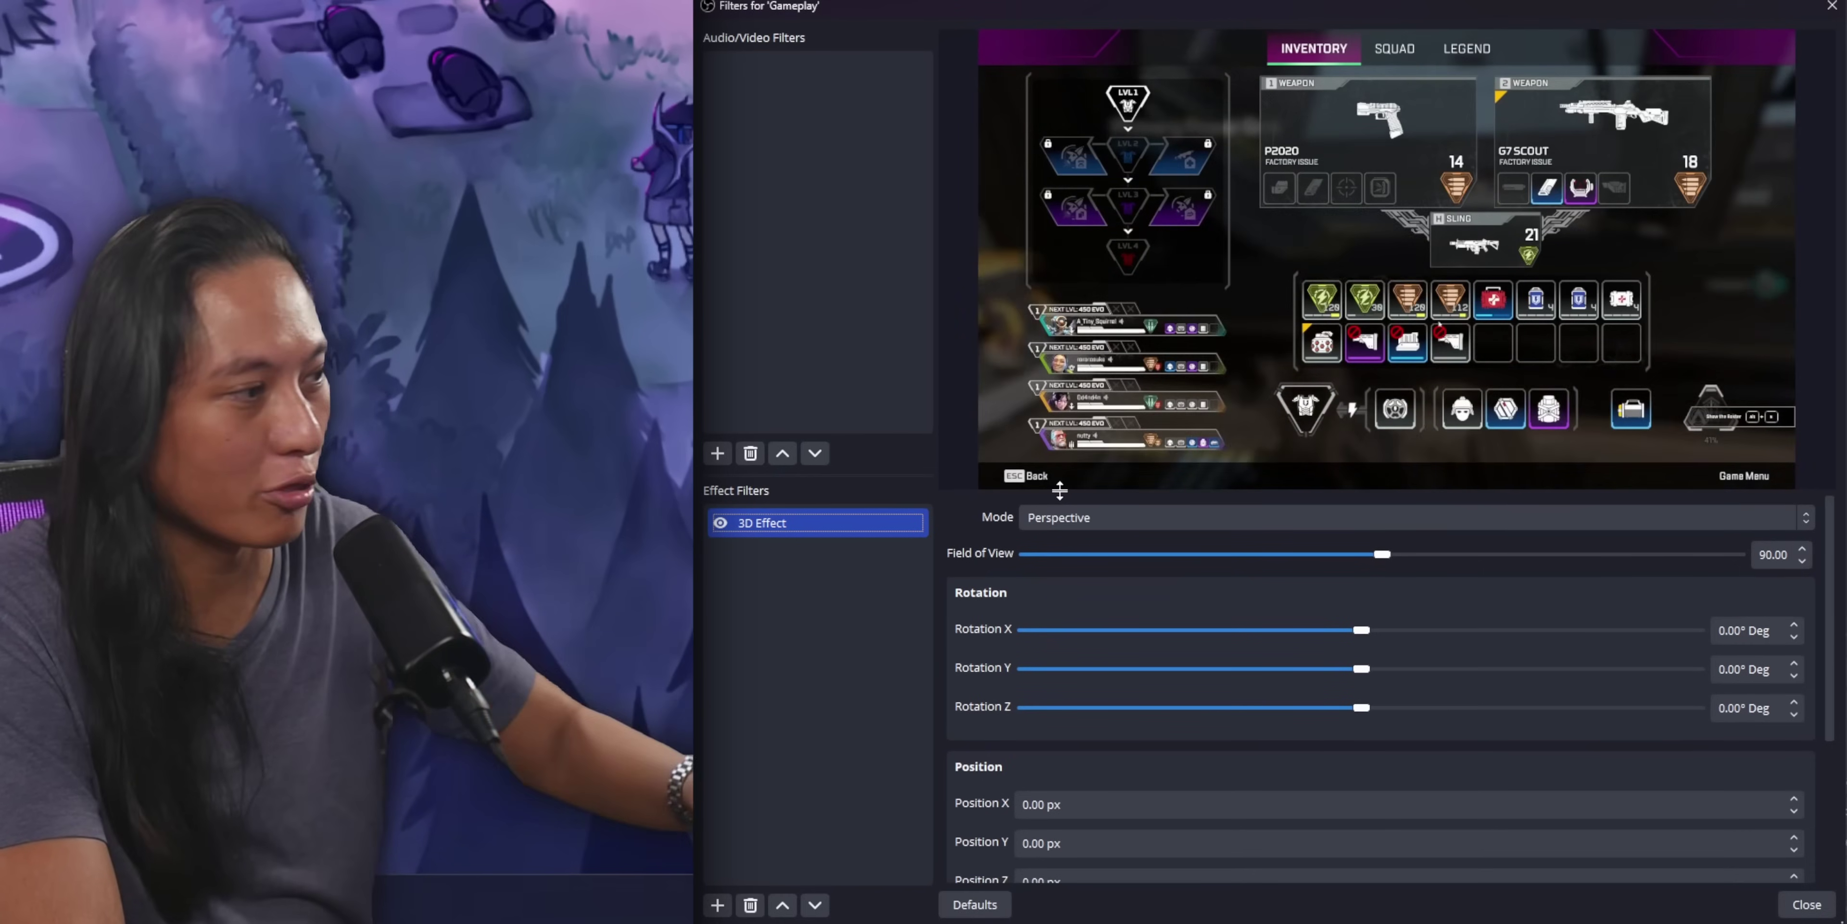
pyautogui.click(717, 905)
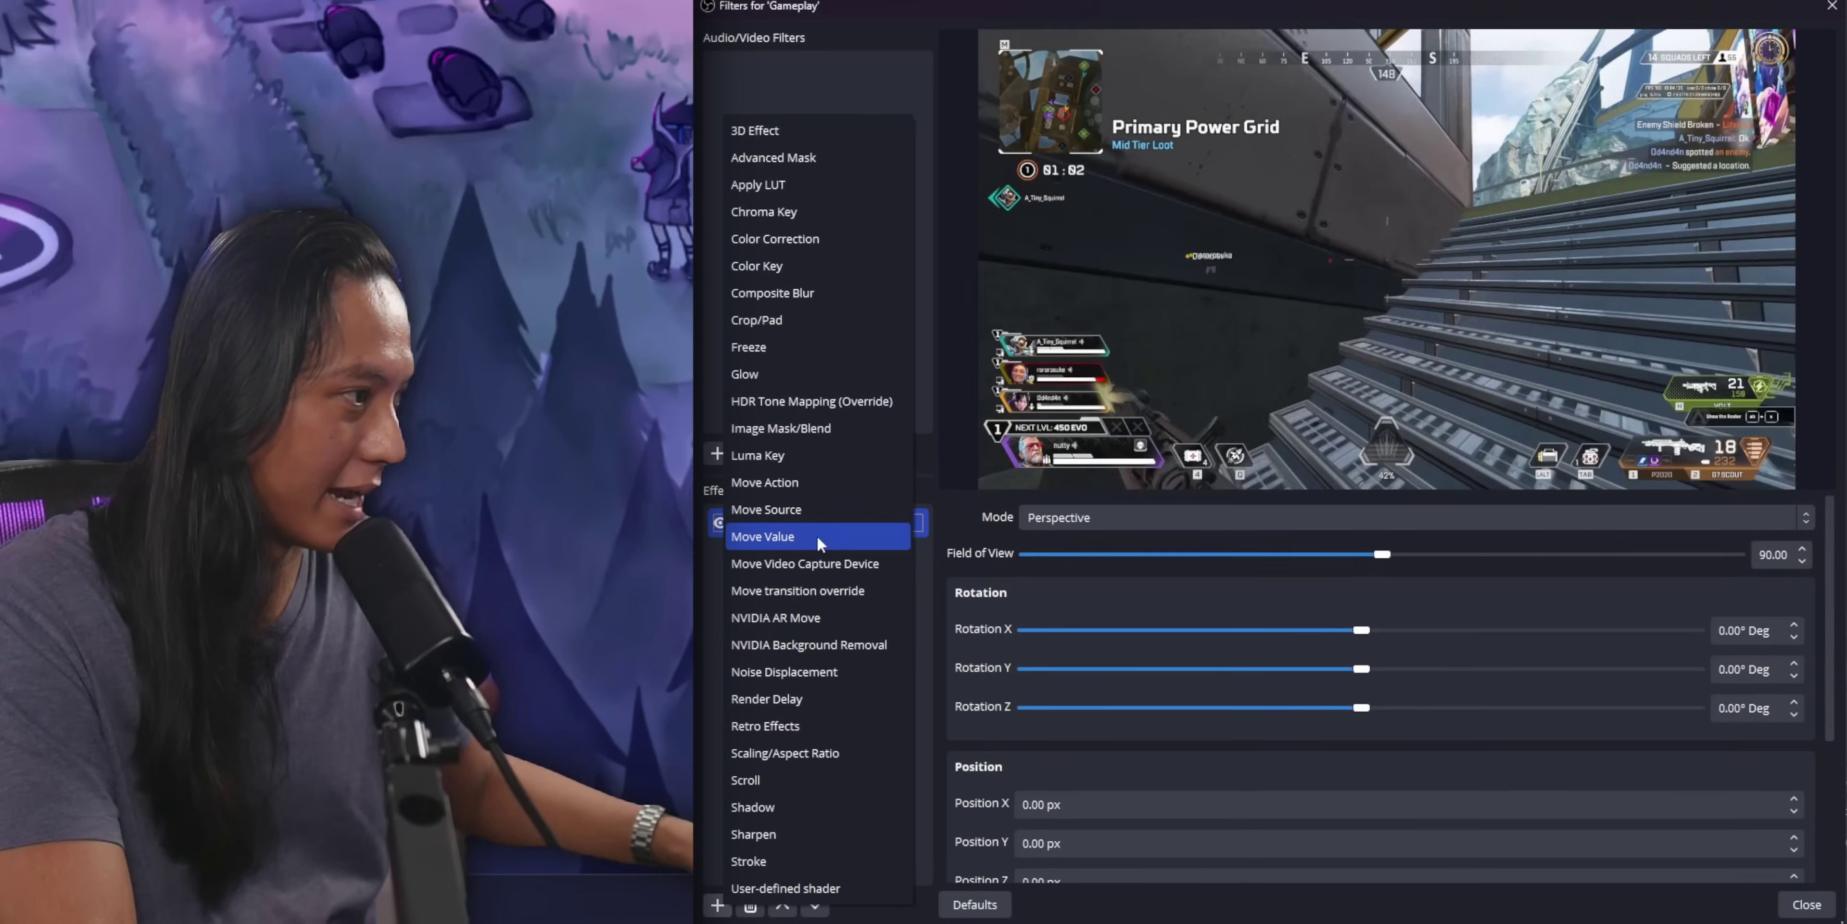
pyautogui.click(813, 534)
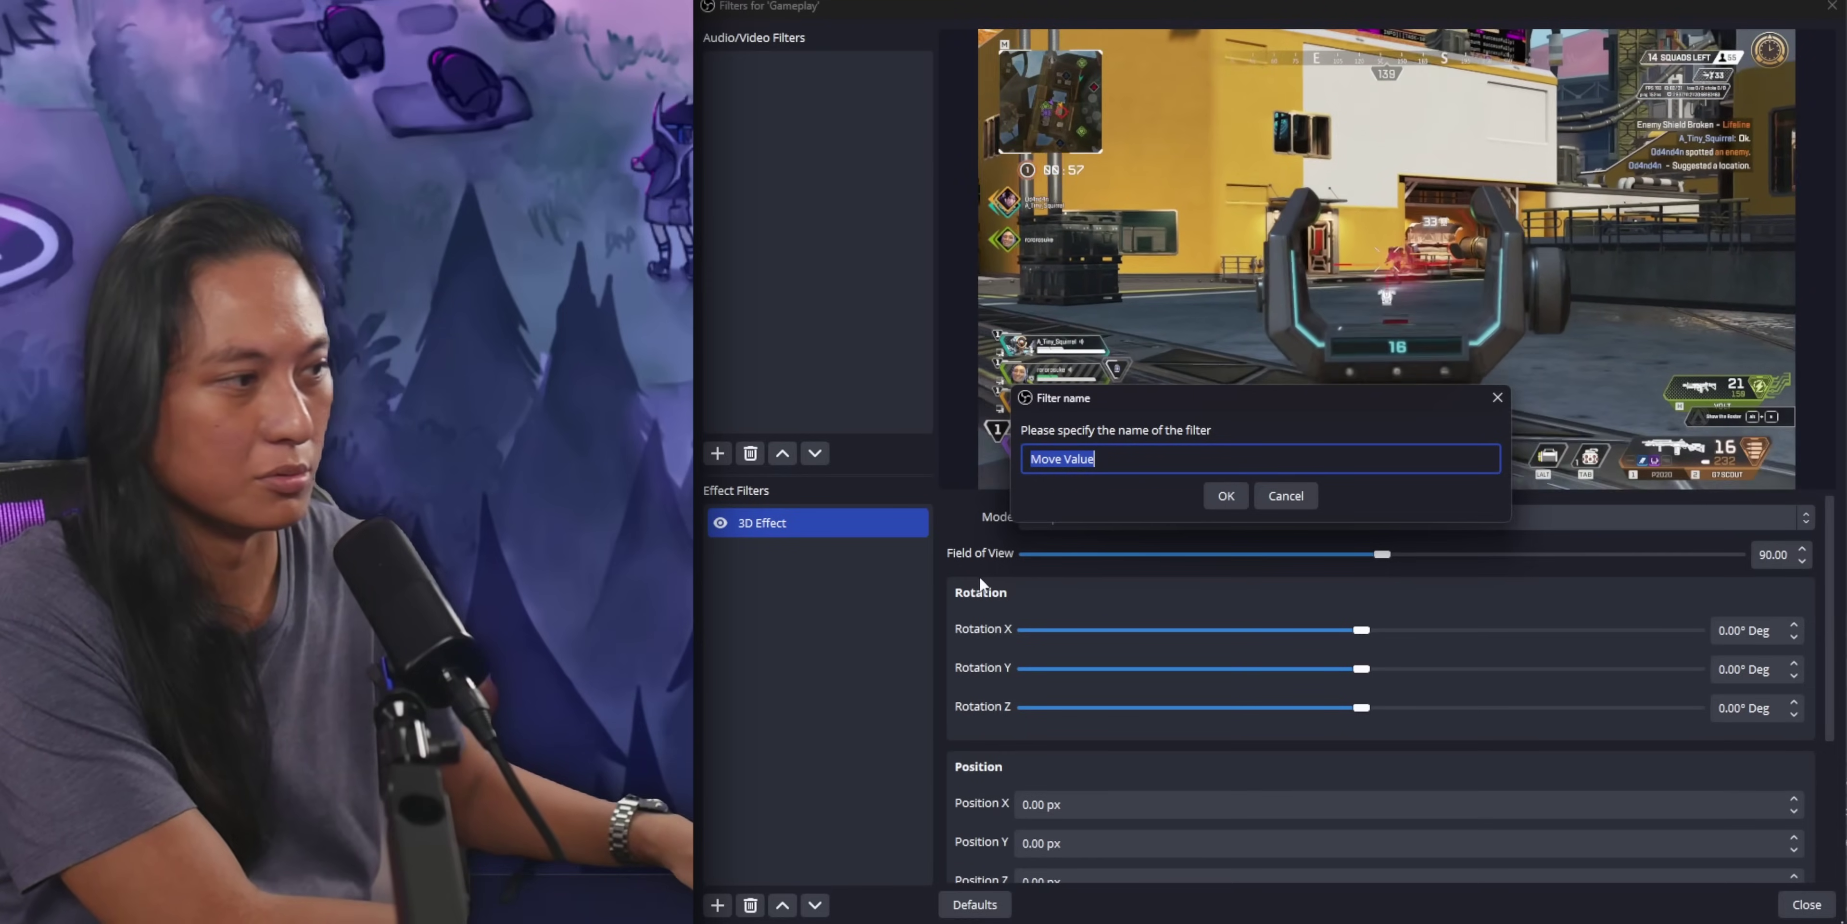
# Name the Move Value filter 'Set' and make it target all 3D Effect settings
pyautogui.write('Set')
pyautogui.press('Return')
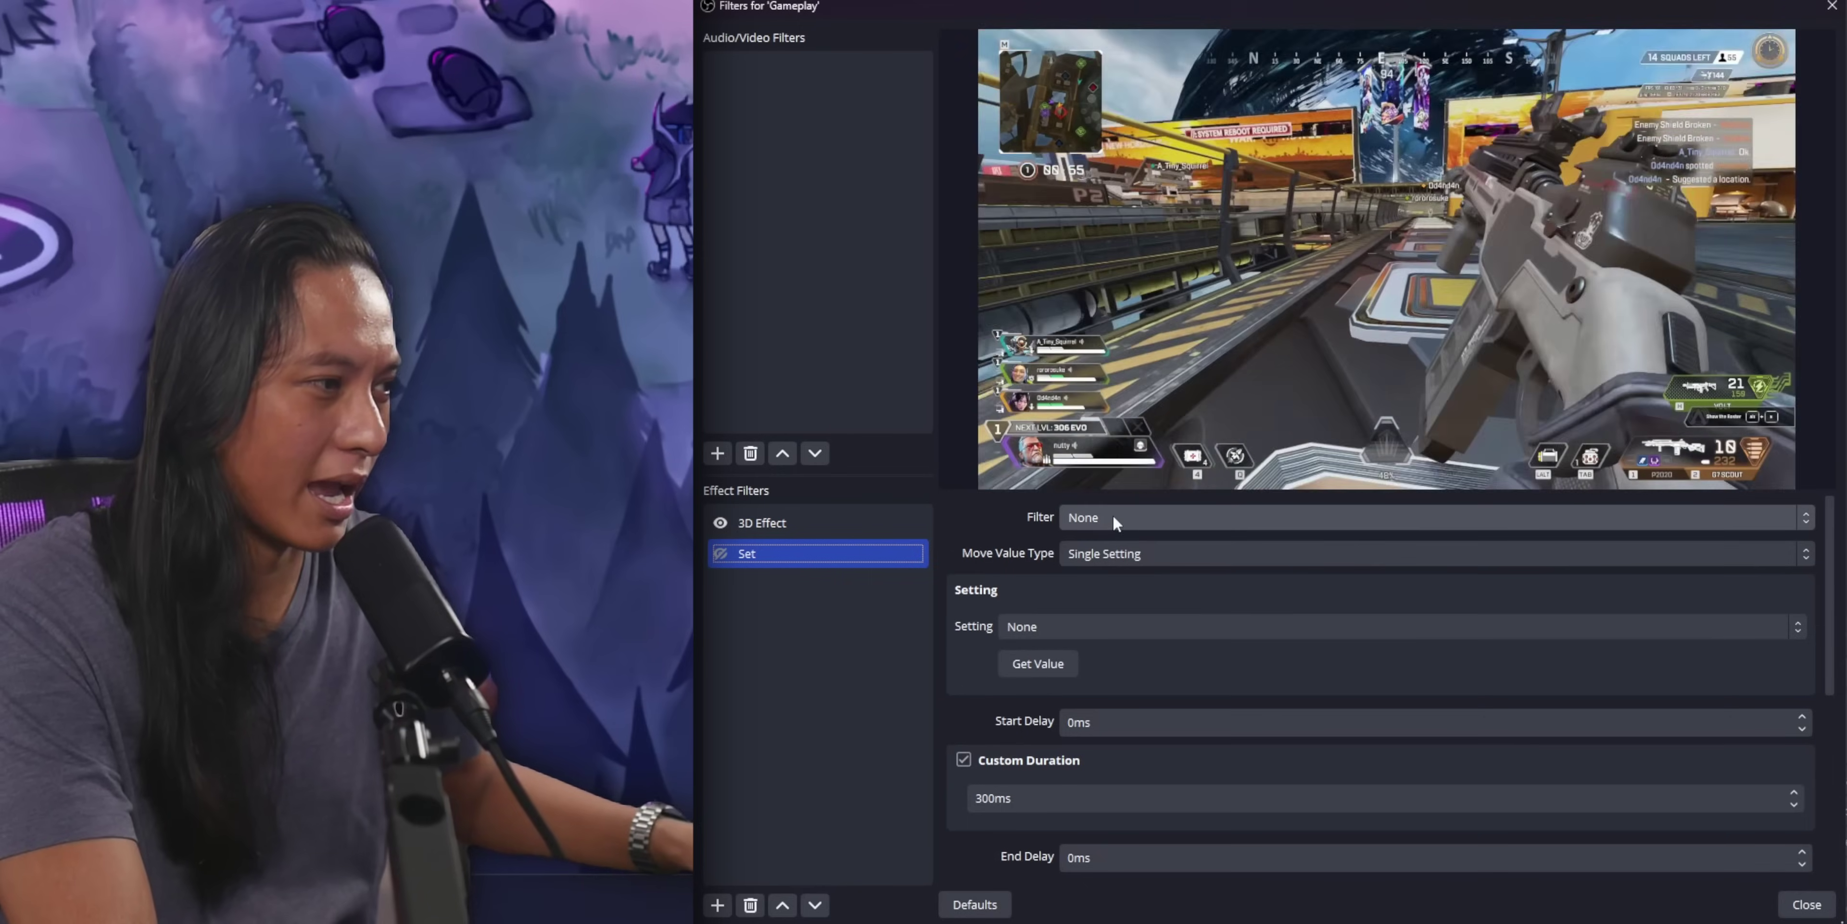
pyautogui.click(1115, 515)
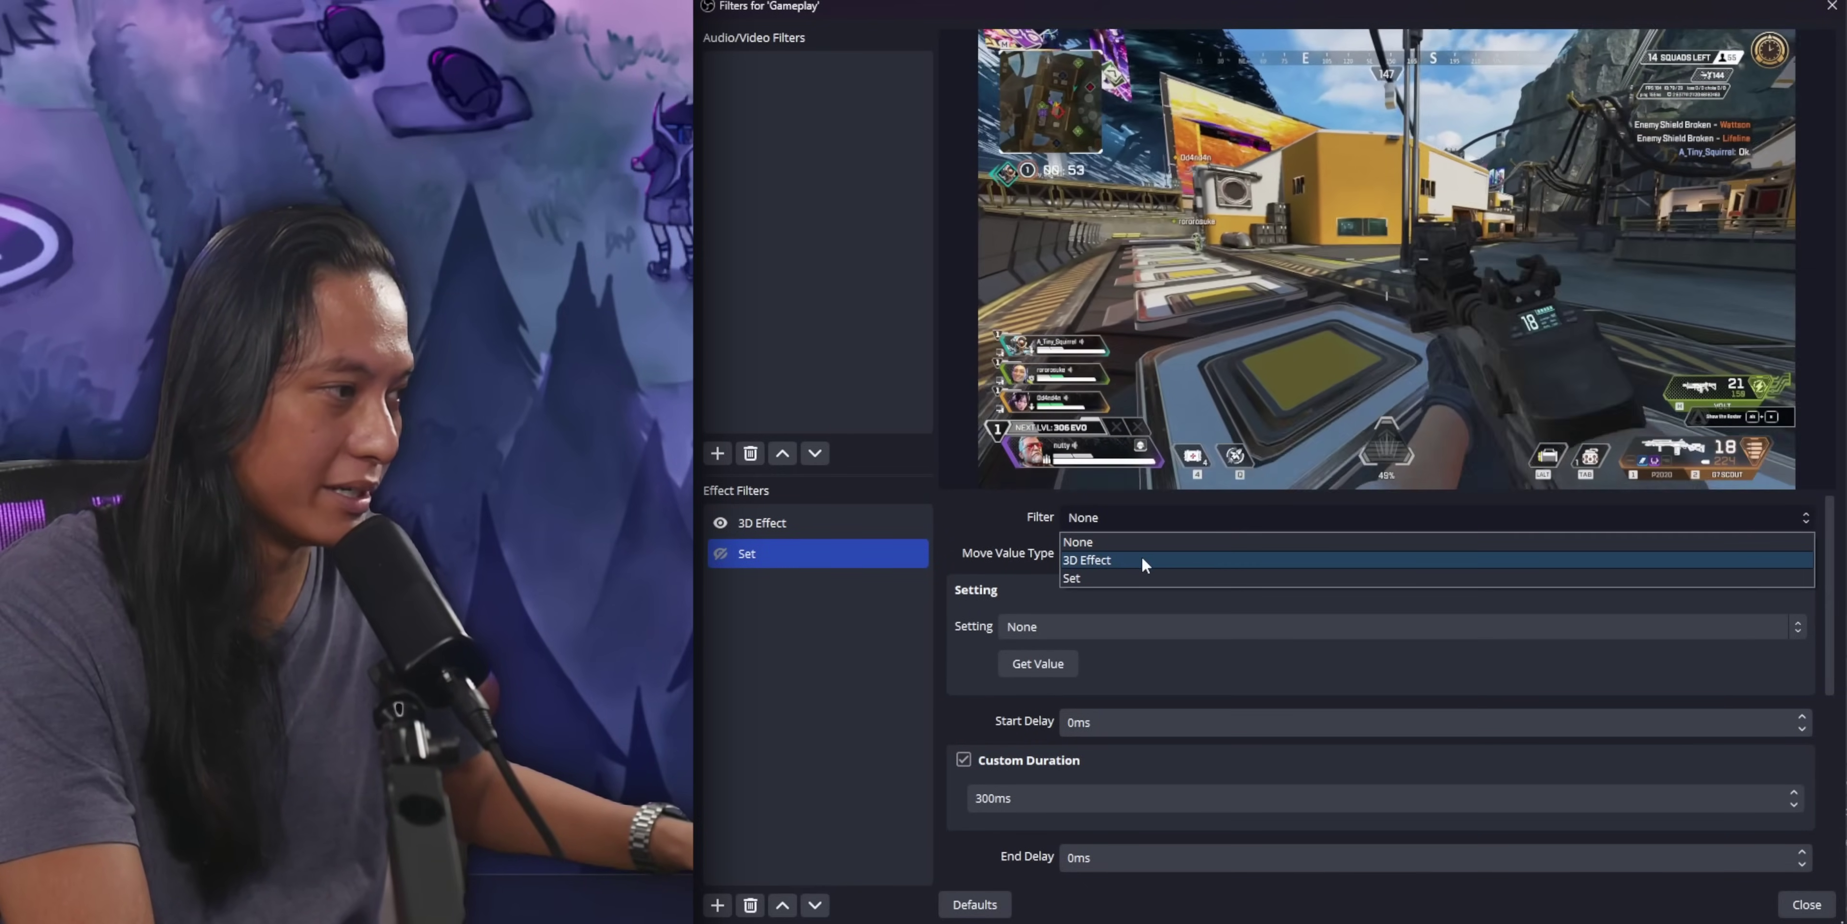
pyautogui.click(1142, 560)
pyautogui.click(1175, 557)
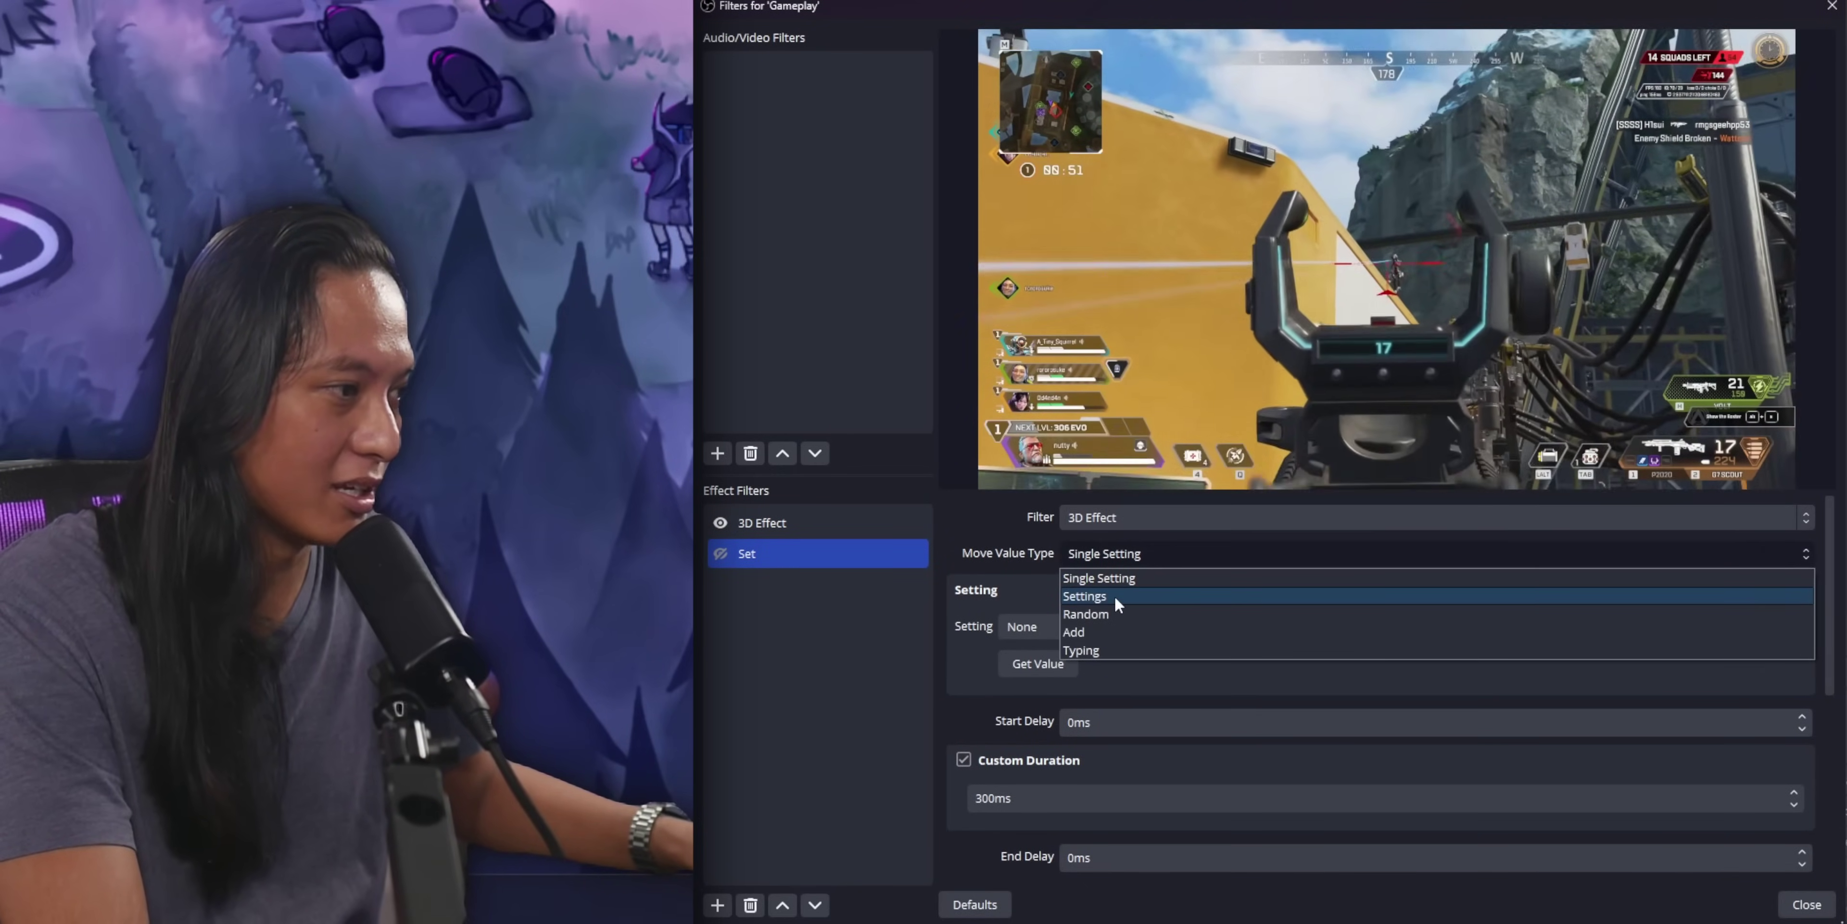
pyautogui.click(1115, 596)
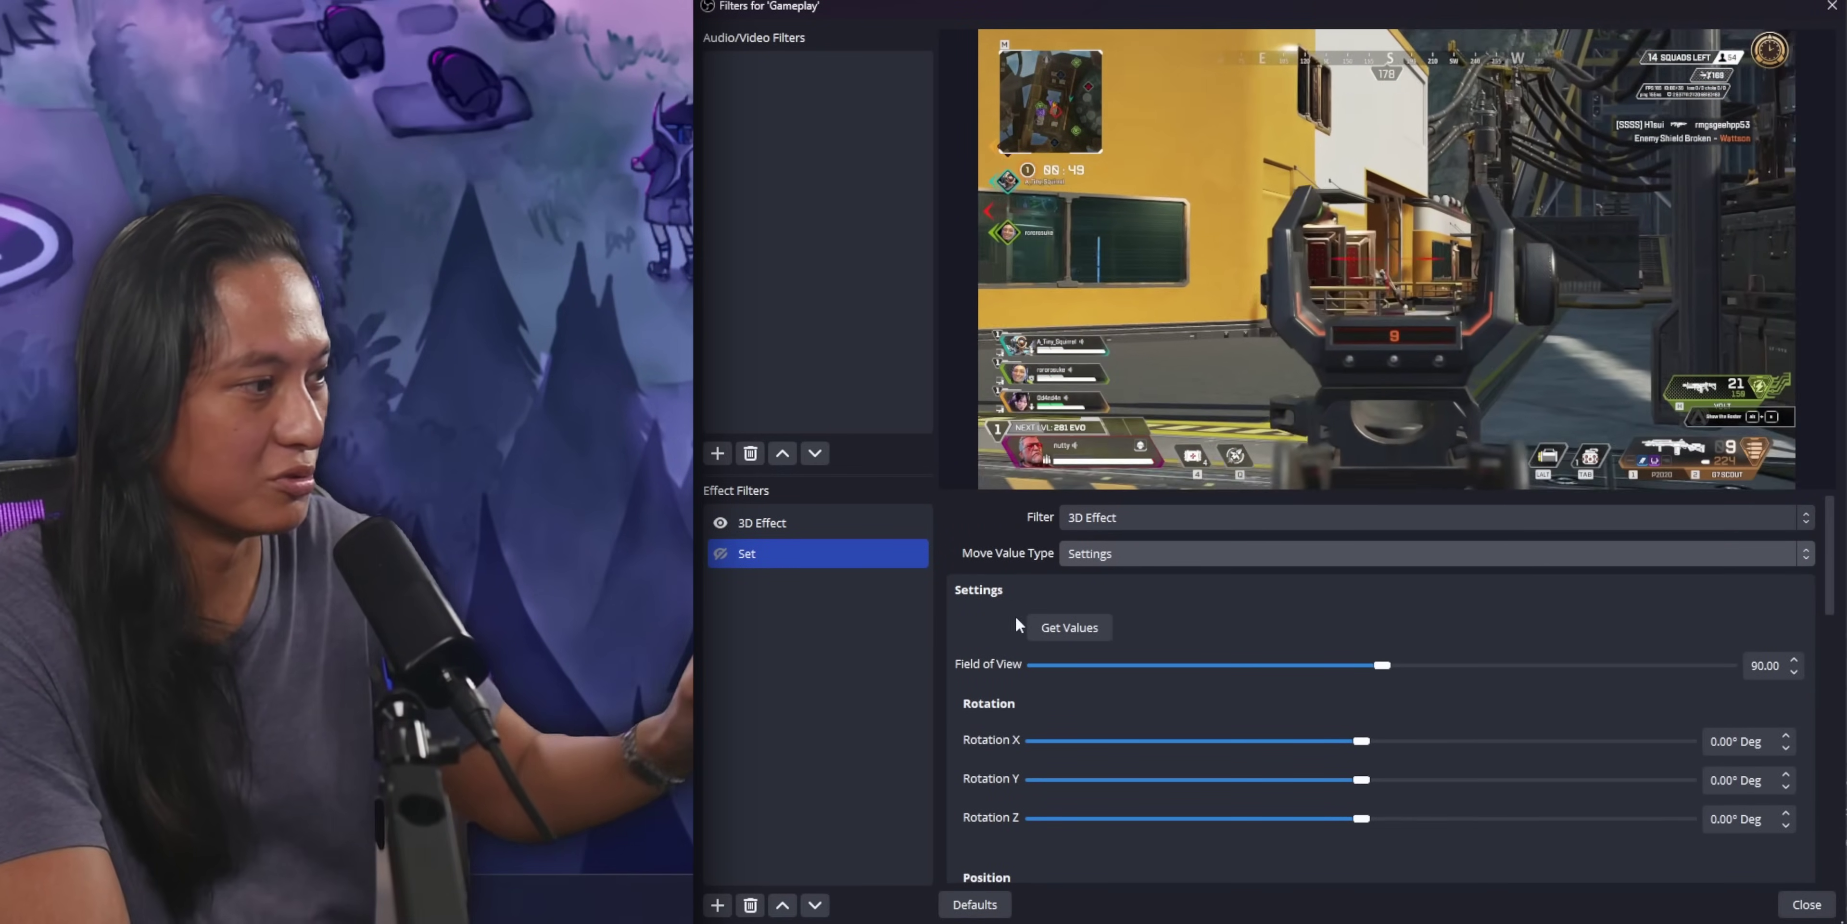
# Set the 3D Effect to FOV 112.71 and Y rotation −3.63°, and disable Set's custom duration
pyautogui.click(814, 524)
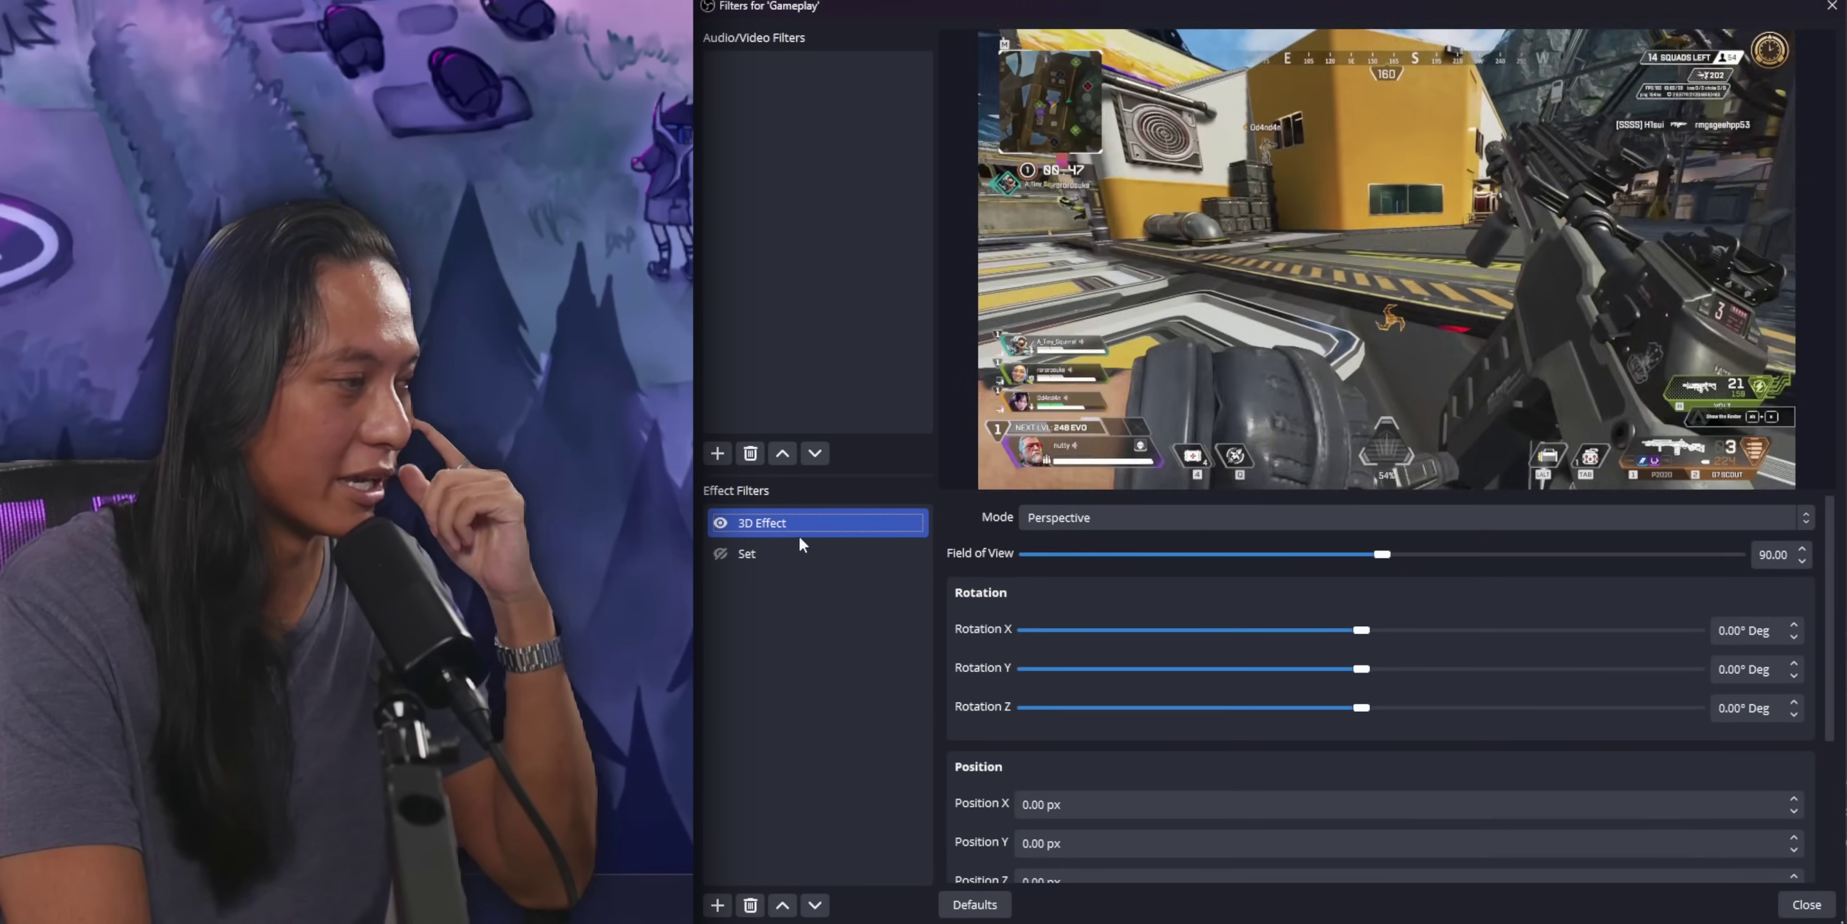
pyautogui.moveTo(1384, 556); pyautogui.dragTo(1470, 563)
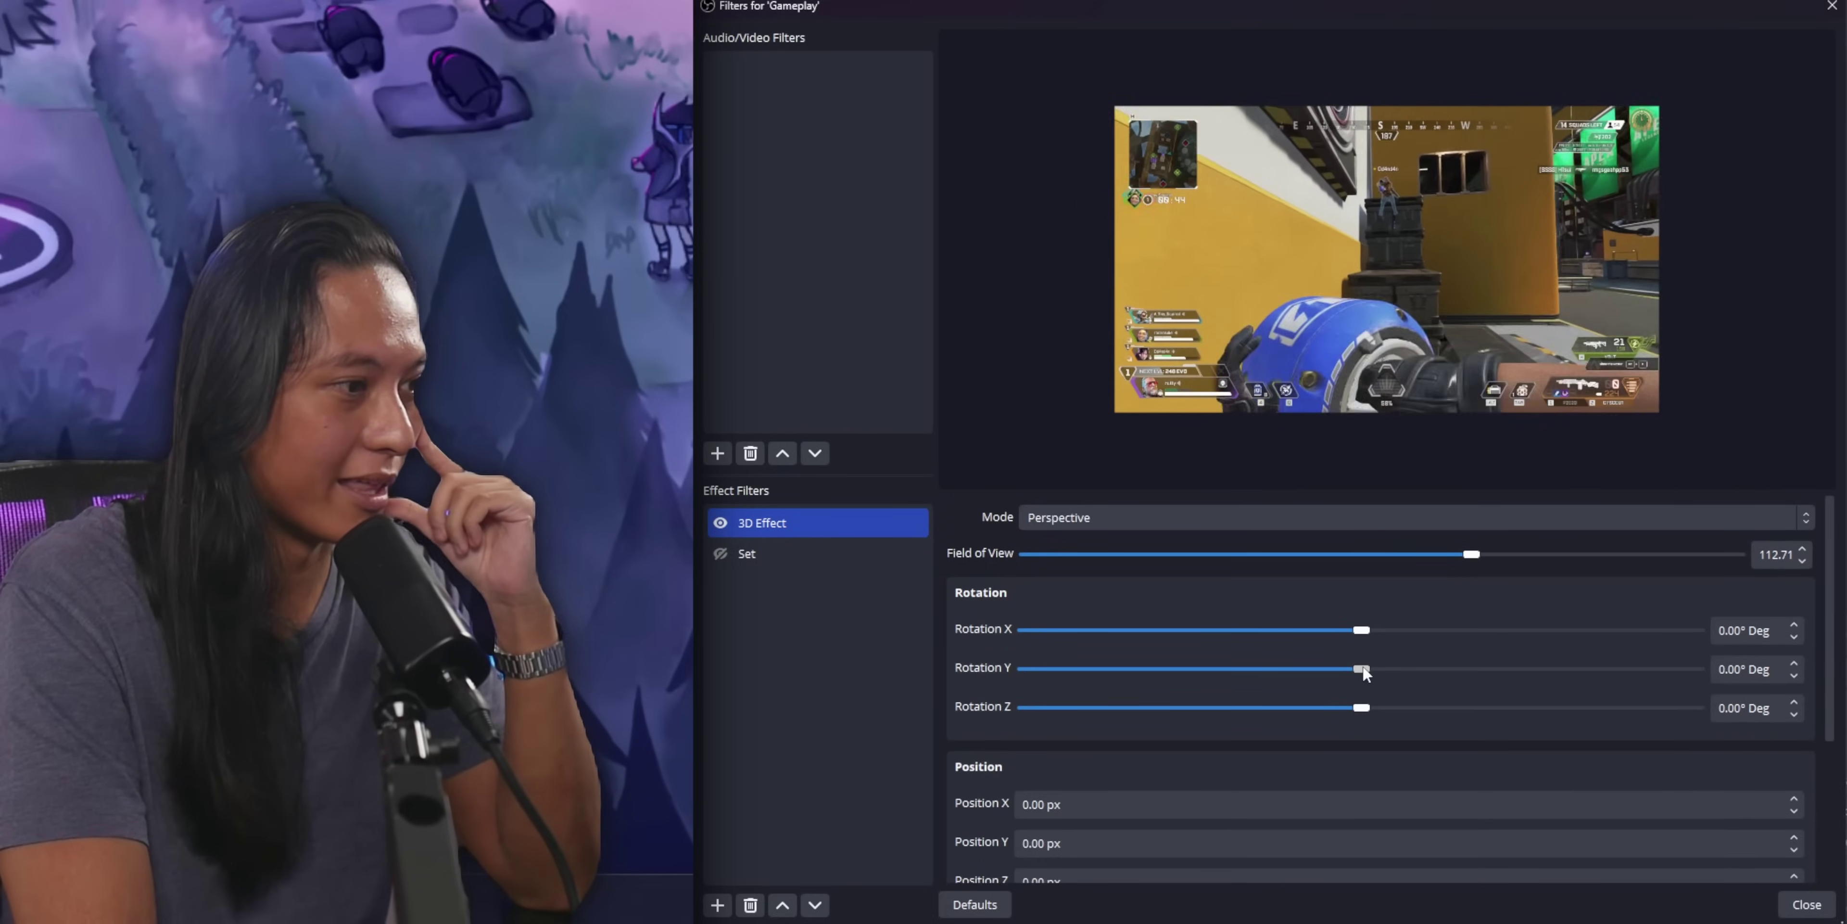
pyautogui.moveTo(1361, 668)
pyautogui.mouseDown()
pyautogui.moveTo(1331, 671)
pyautogui.moveTo(1355, 675)
pyautogui.mouseUp()
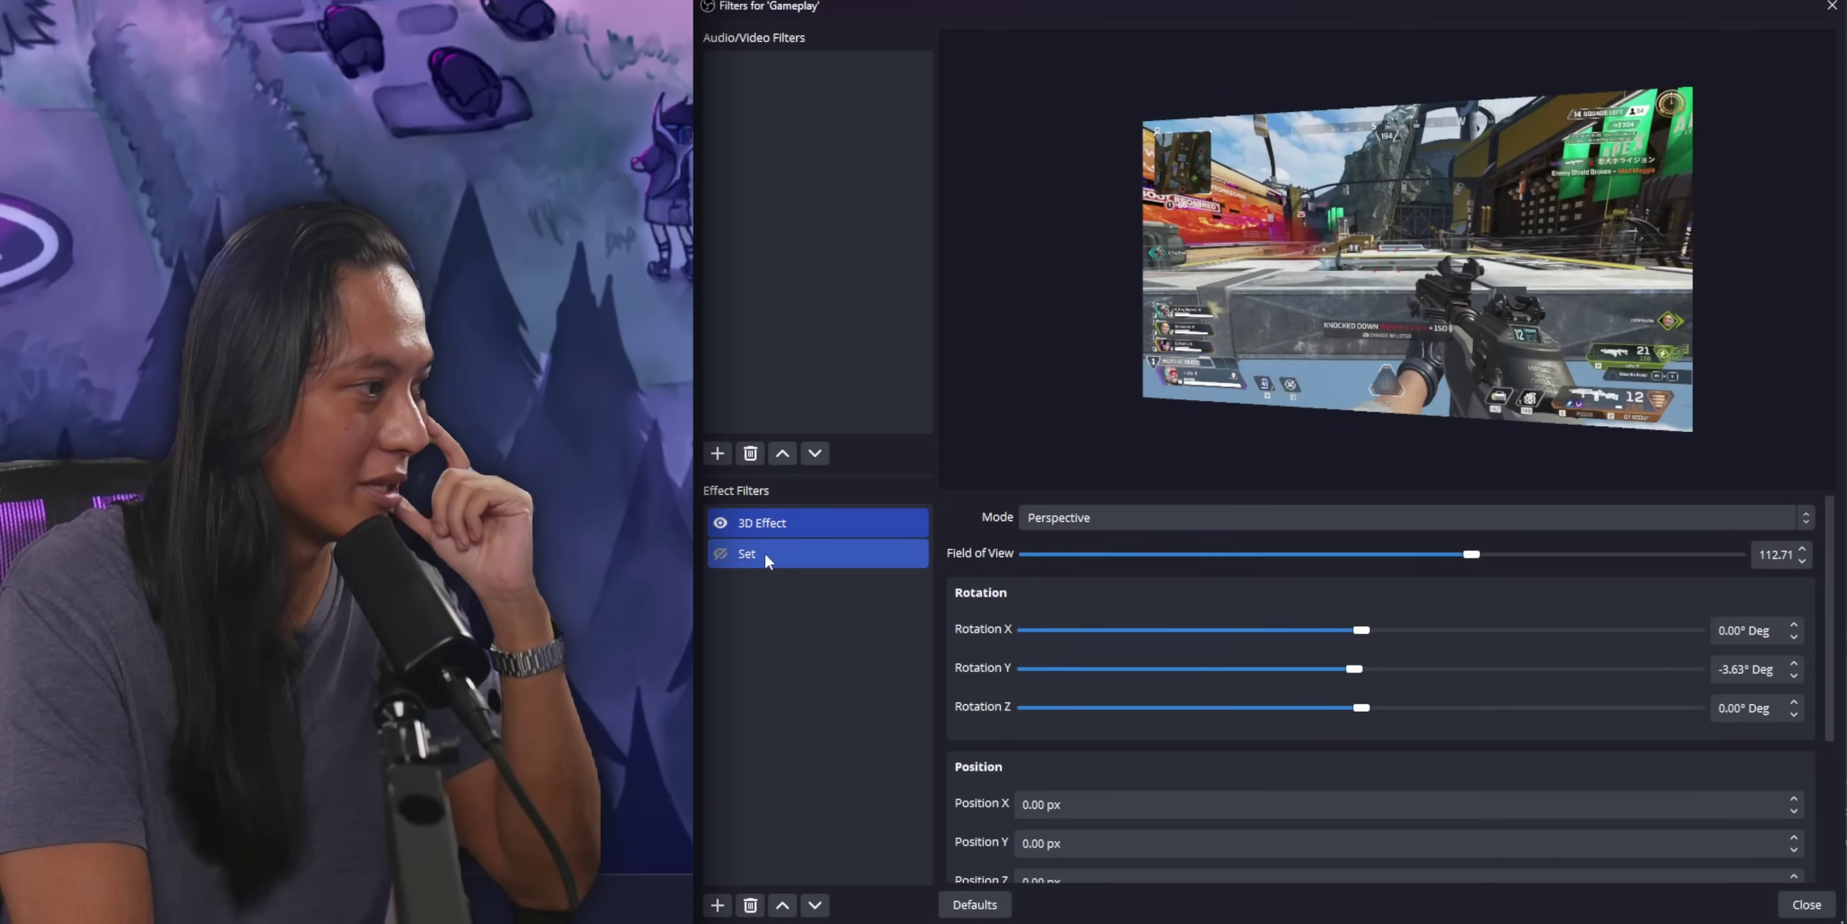
pyautogui.click(767, 552)
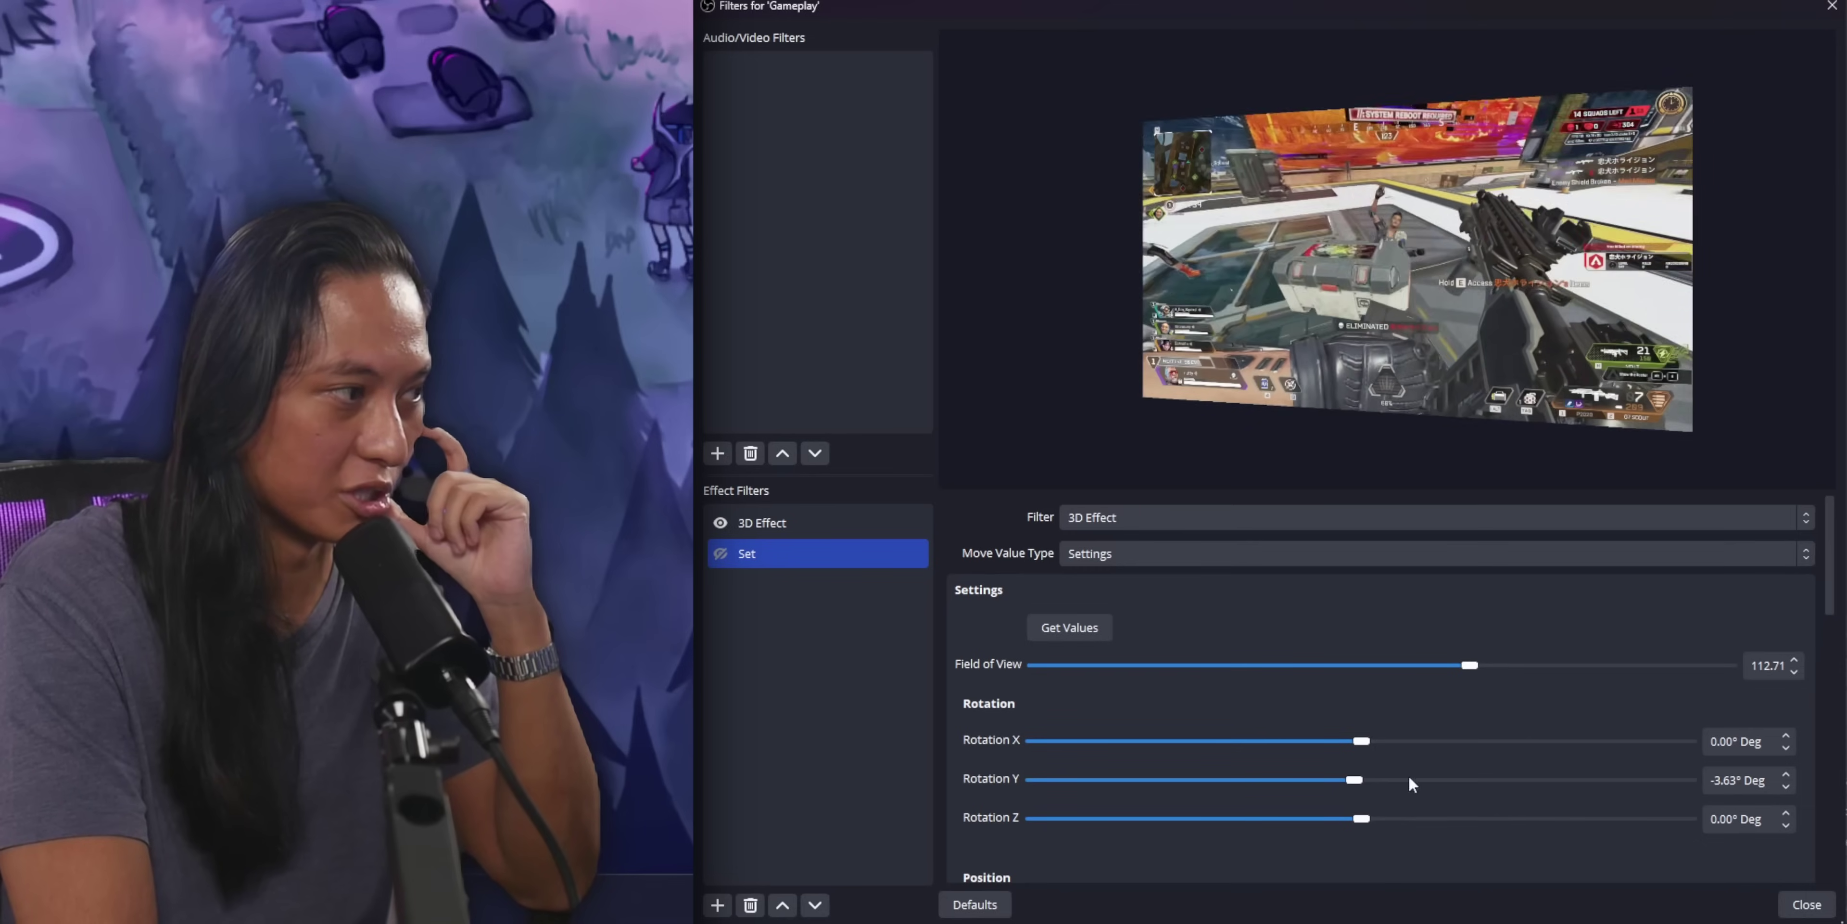
pyautogui.scroll(-10, 967, 610)
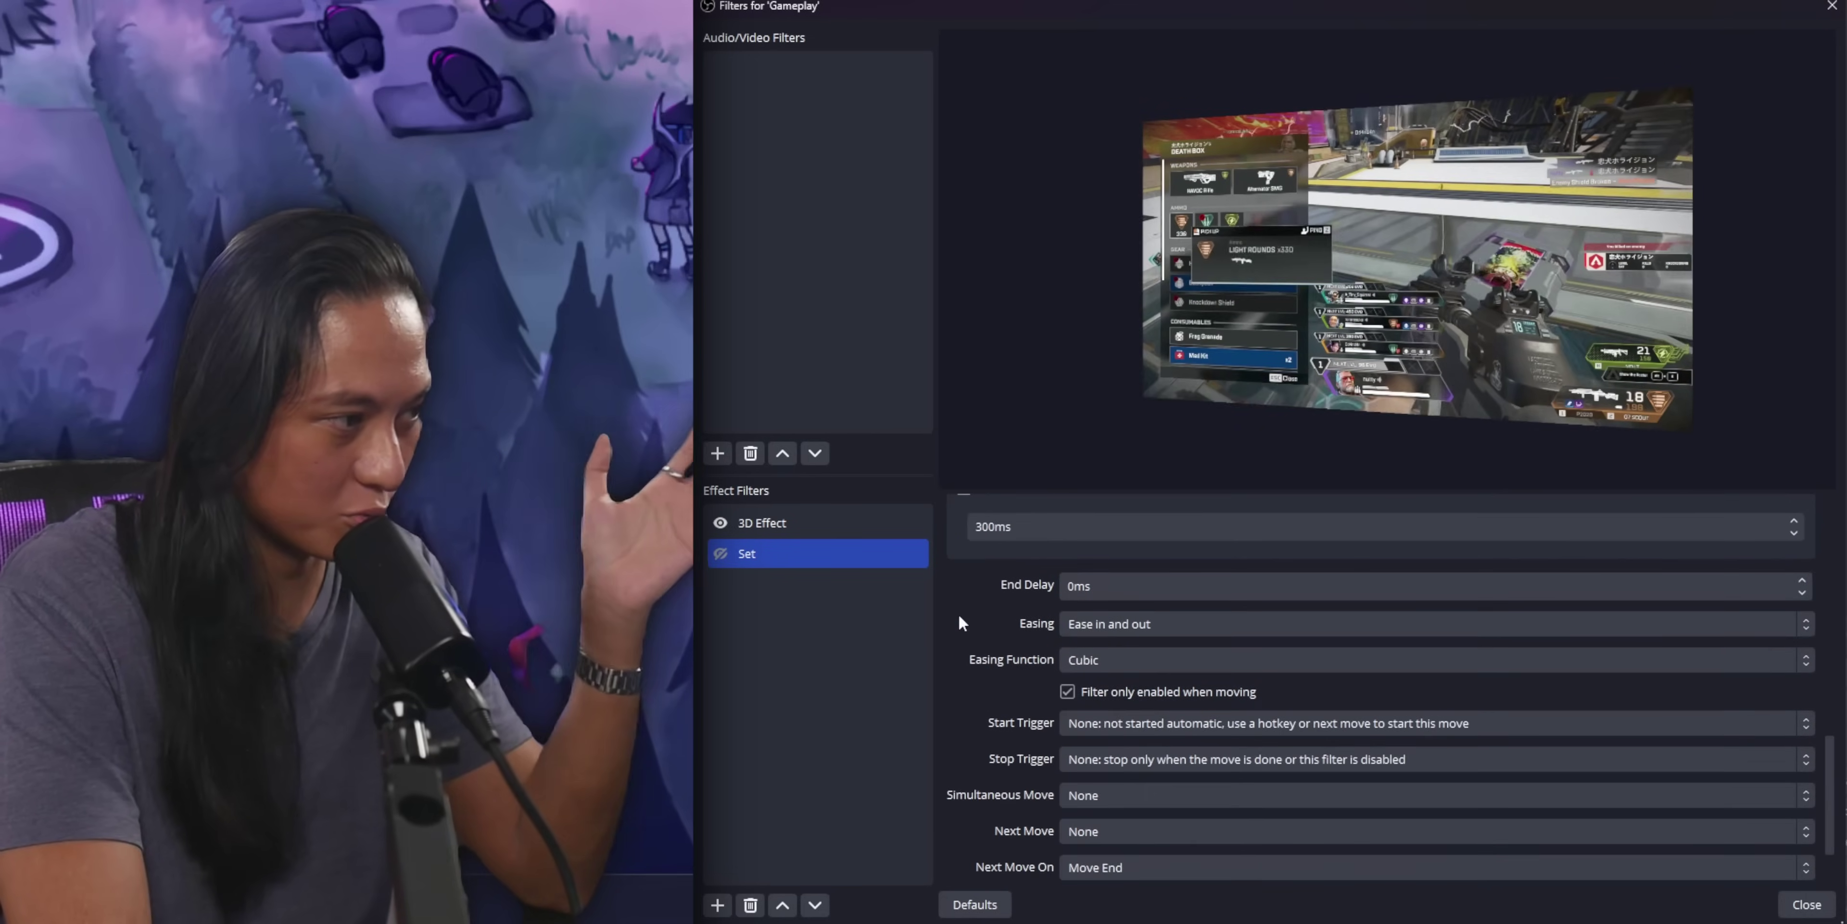
pyautogui.scroll(1, 958, 614)
pyautogui.click(965, 597)
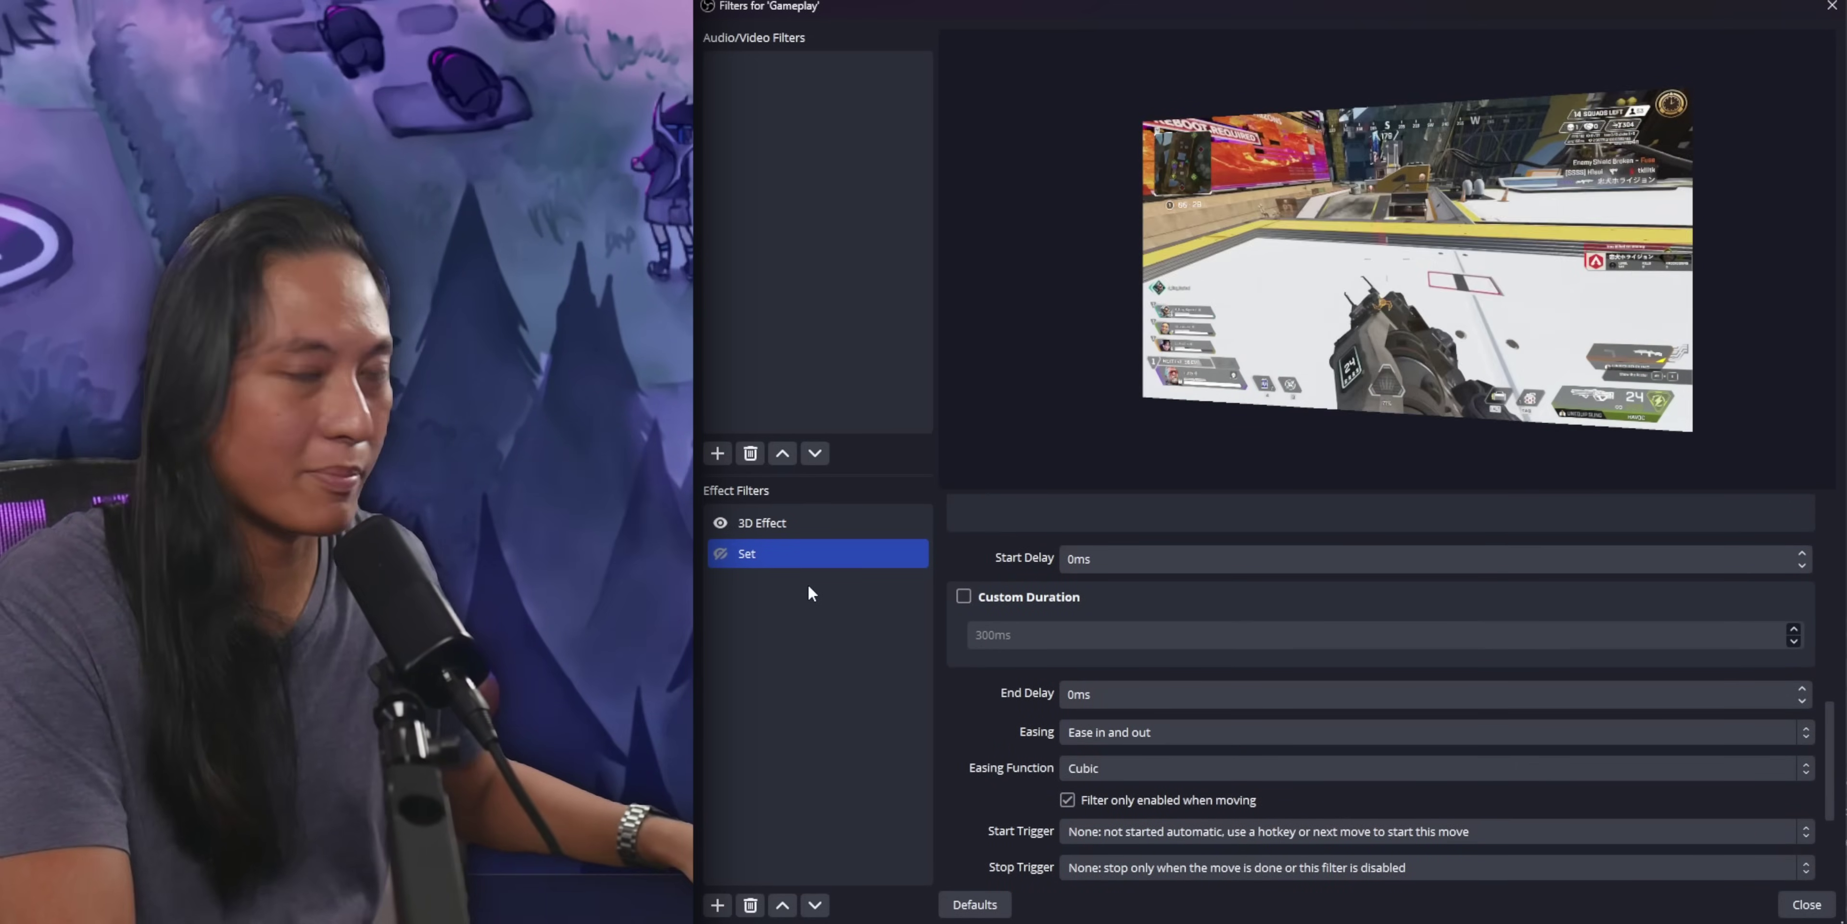
# Reset the 3D Effect filter to its defaults of 90 FOV and 0° rotation
pyautogui.click(794, 523)
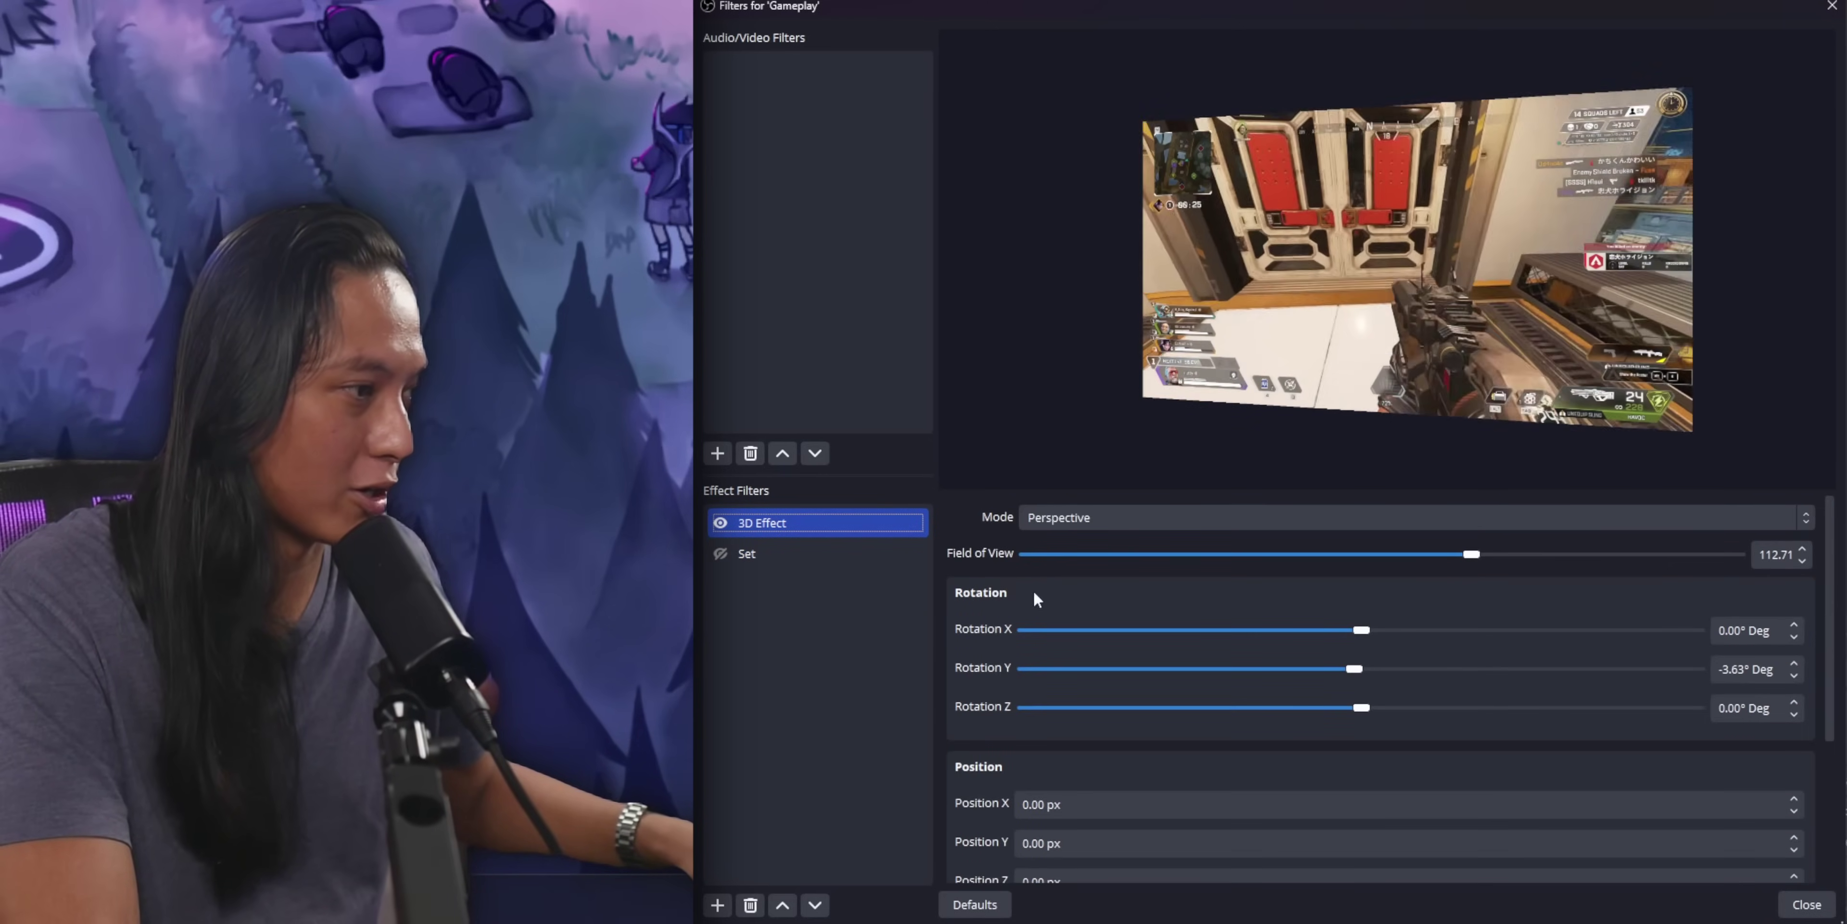
pyautogui.scroll(-5, 971, 722)
pyautogui.click(975, 905)
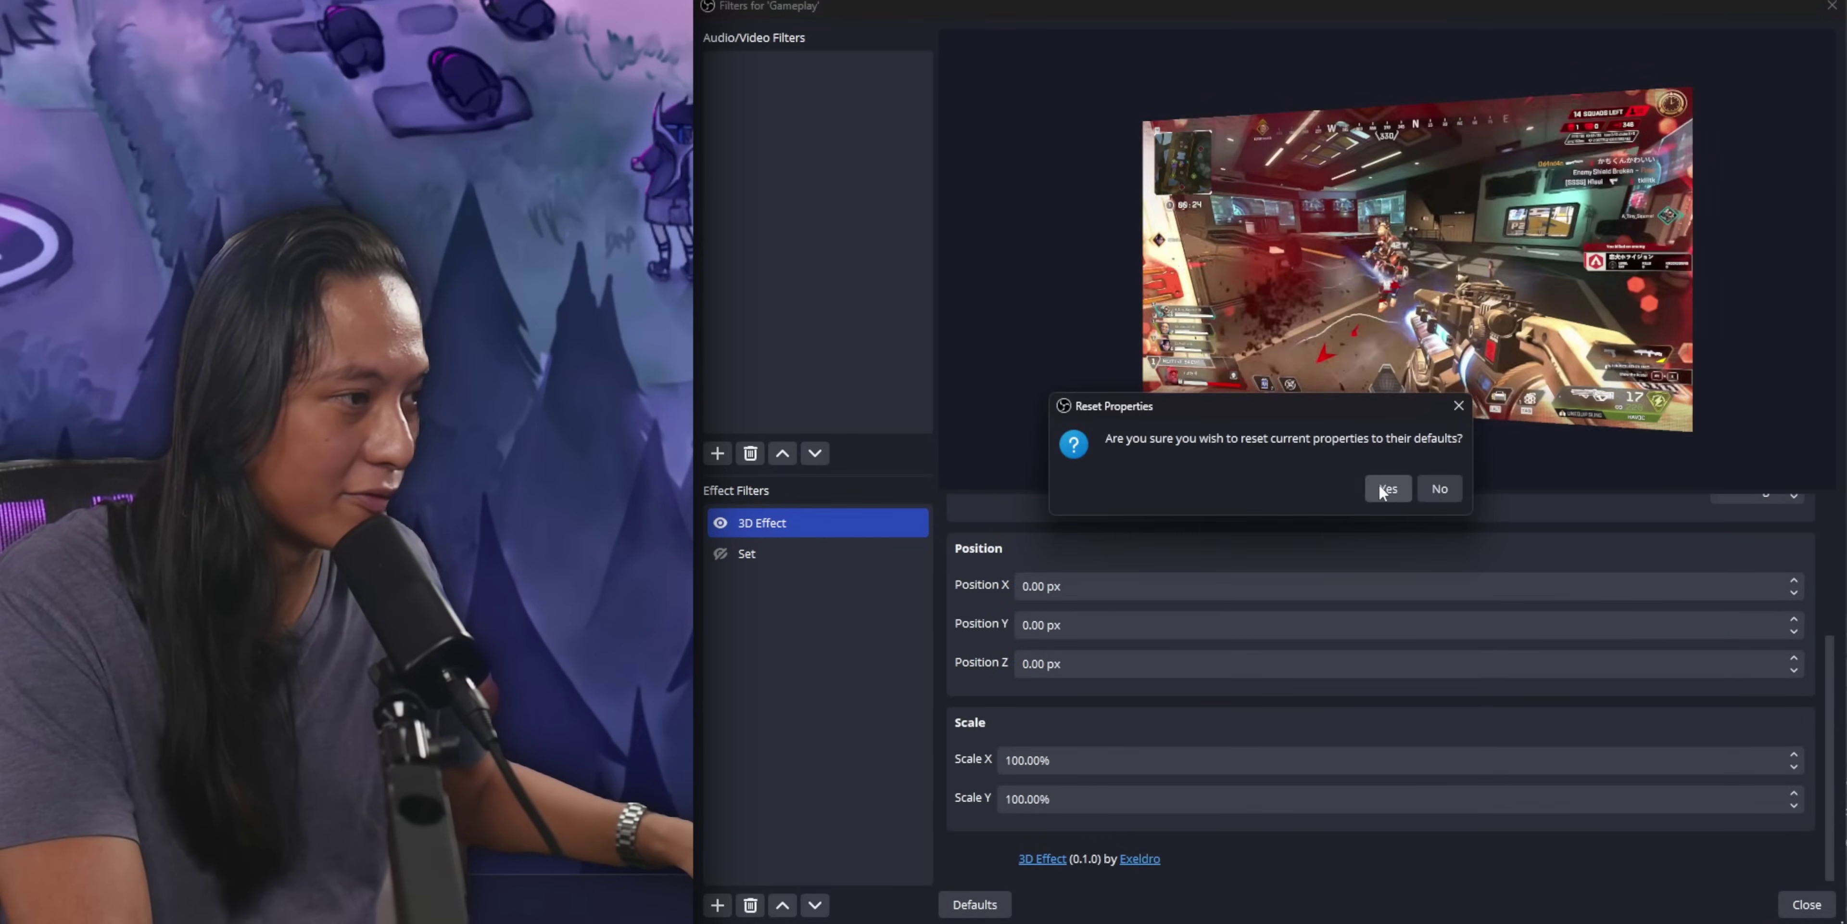
pyautogui.press('Return')
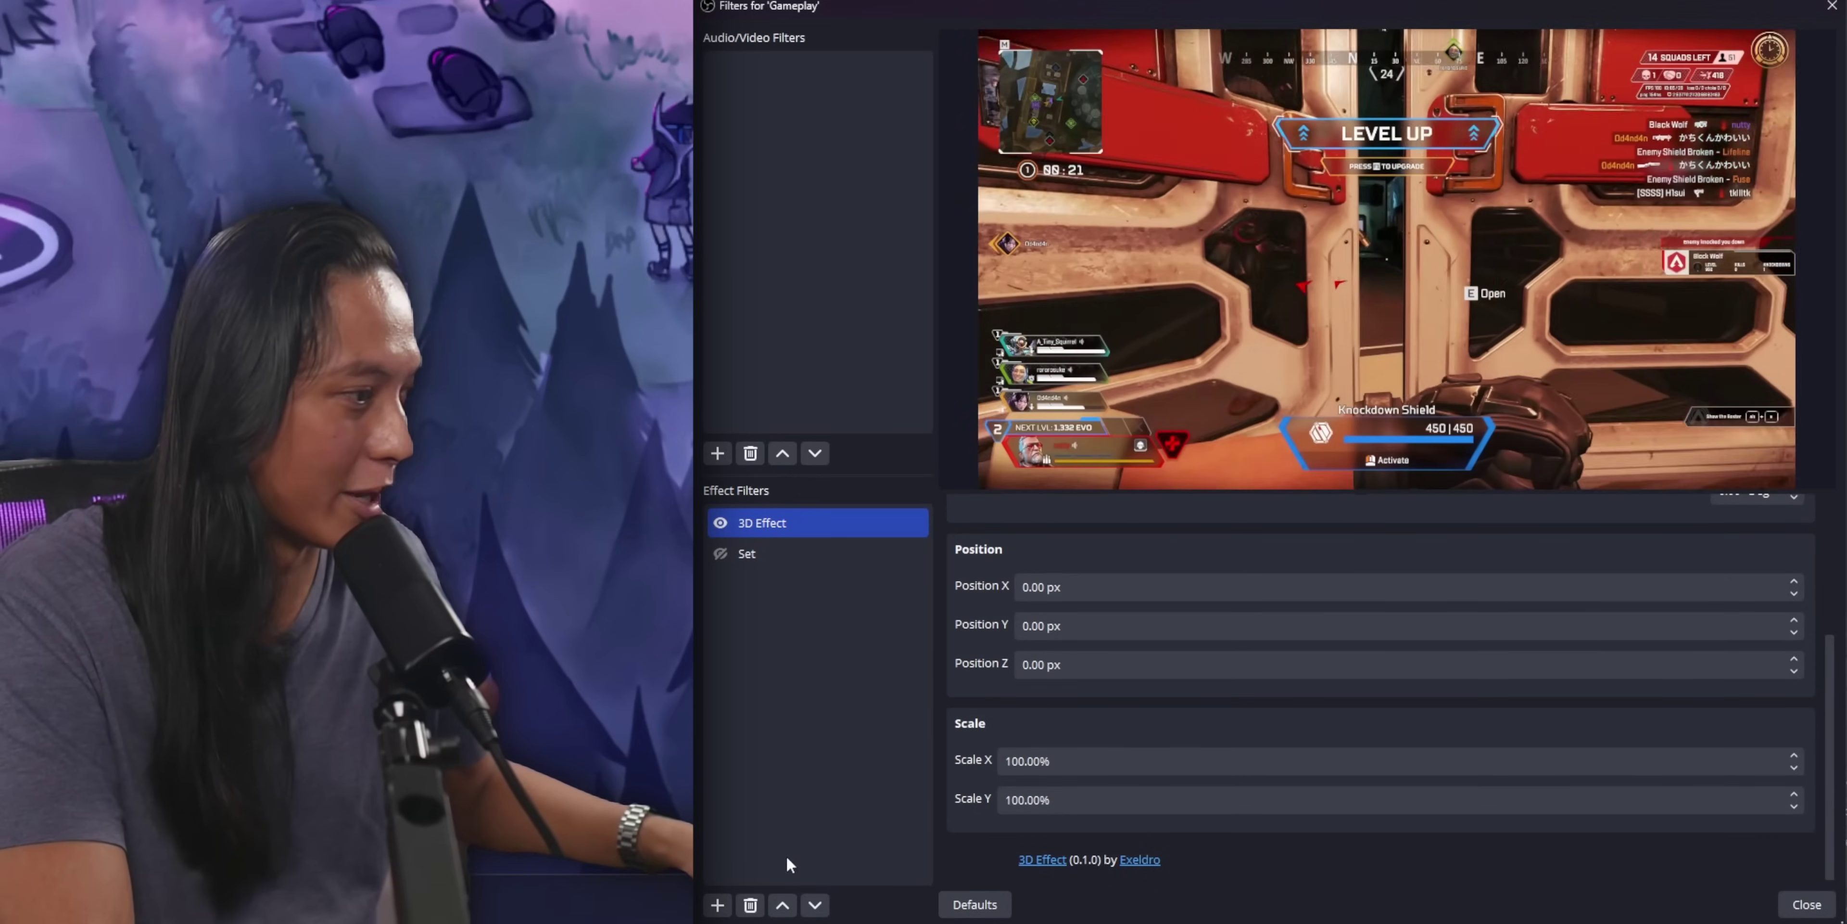
# Add a second Move Value filter named 'Reset' targeting the 3D Effect's settings
pyautogui.click(717, 905)
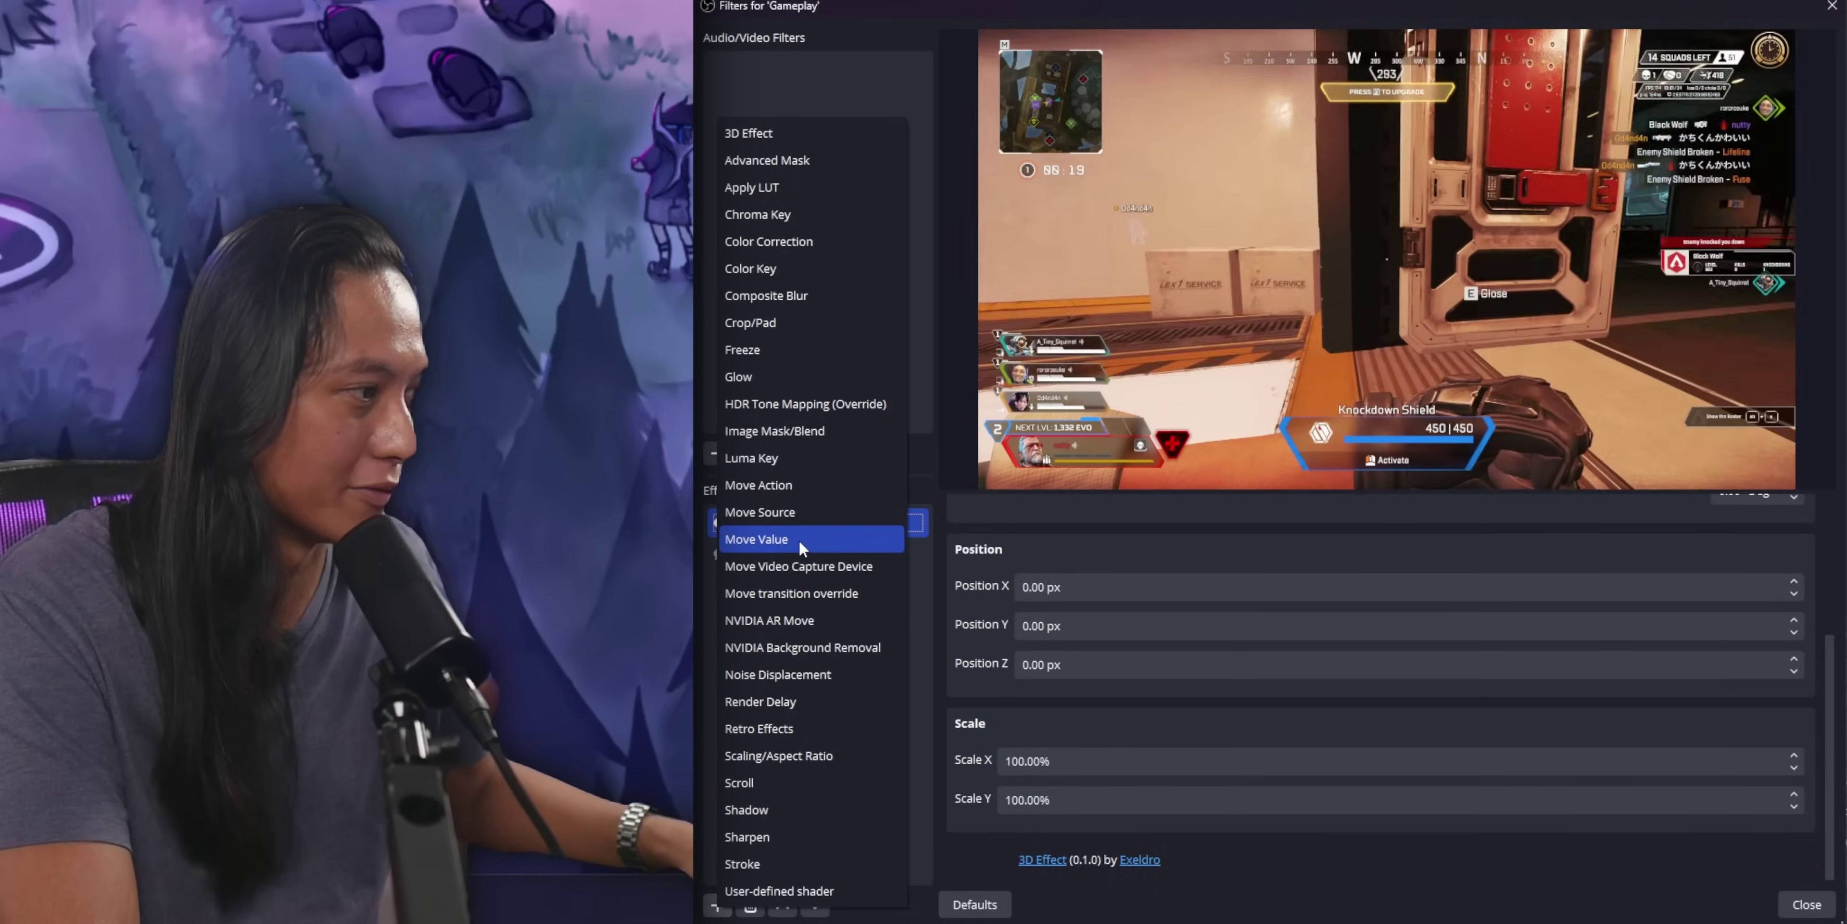
pyautogui.click(801, 539)
pyautogui.write('Reset')
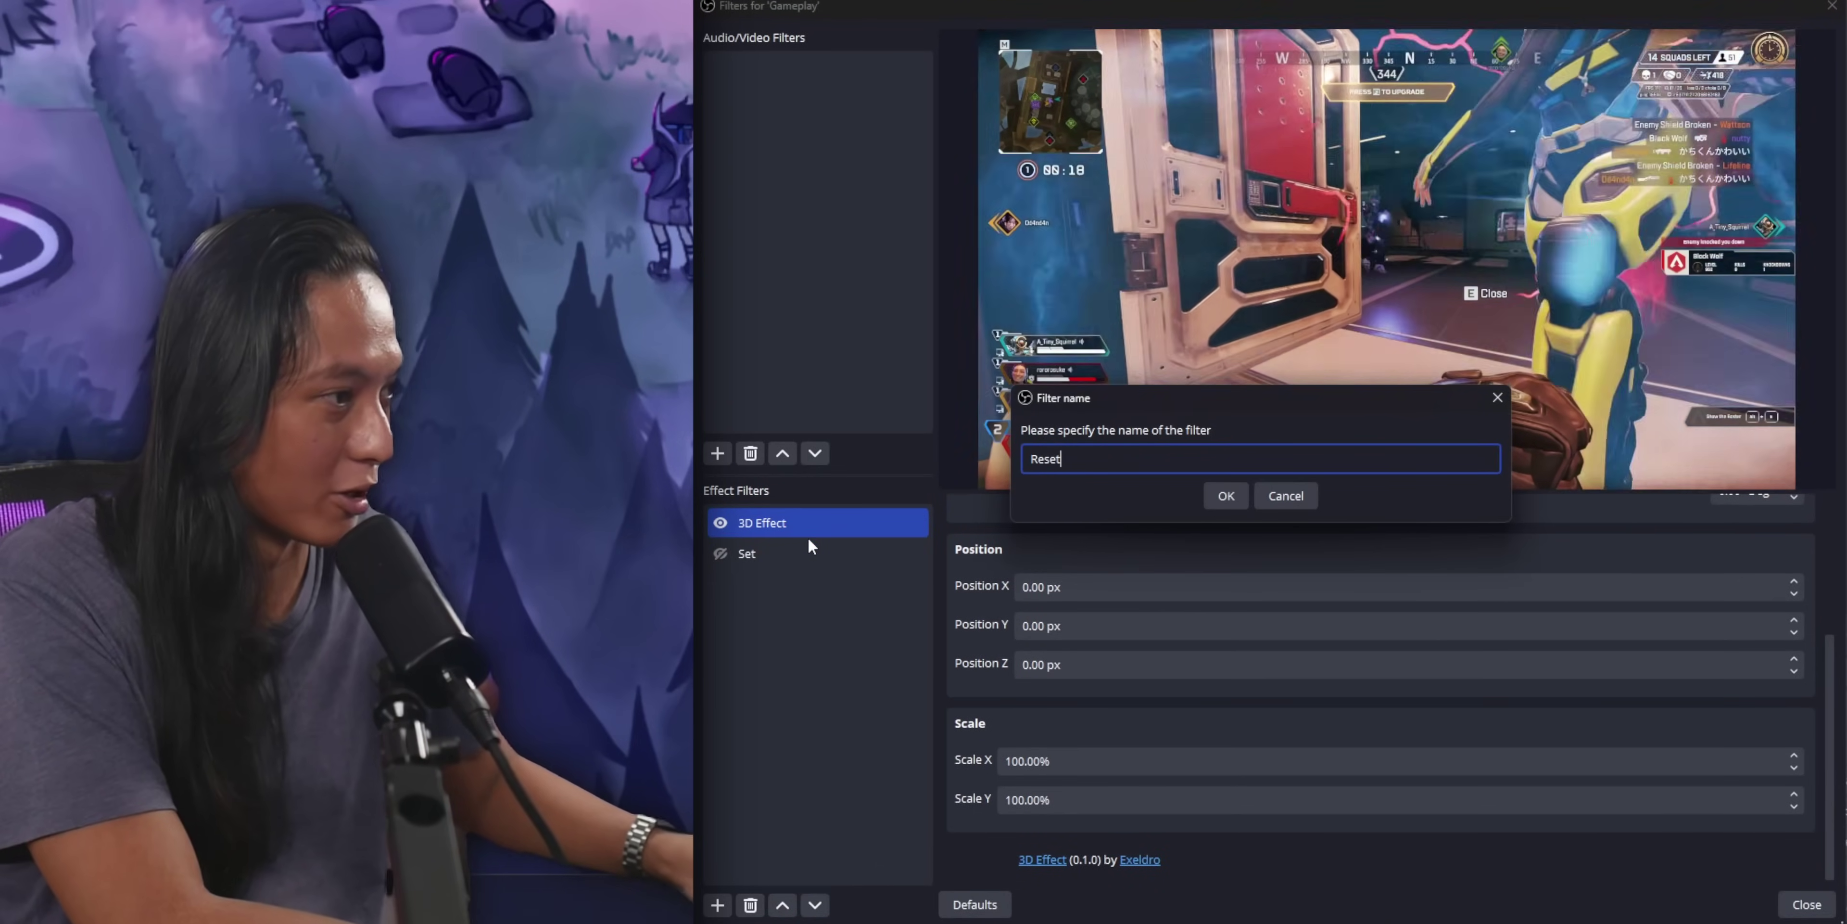
pyautogui.press('Return')
pyautogui.click(1092, 519)
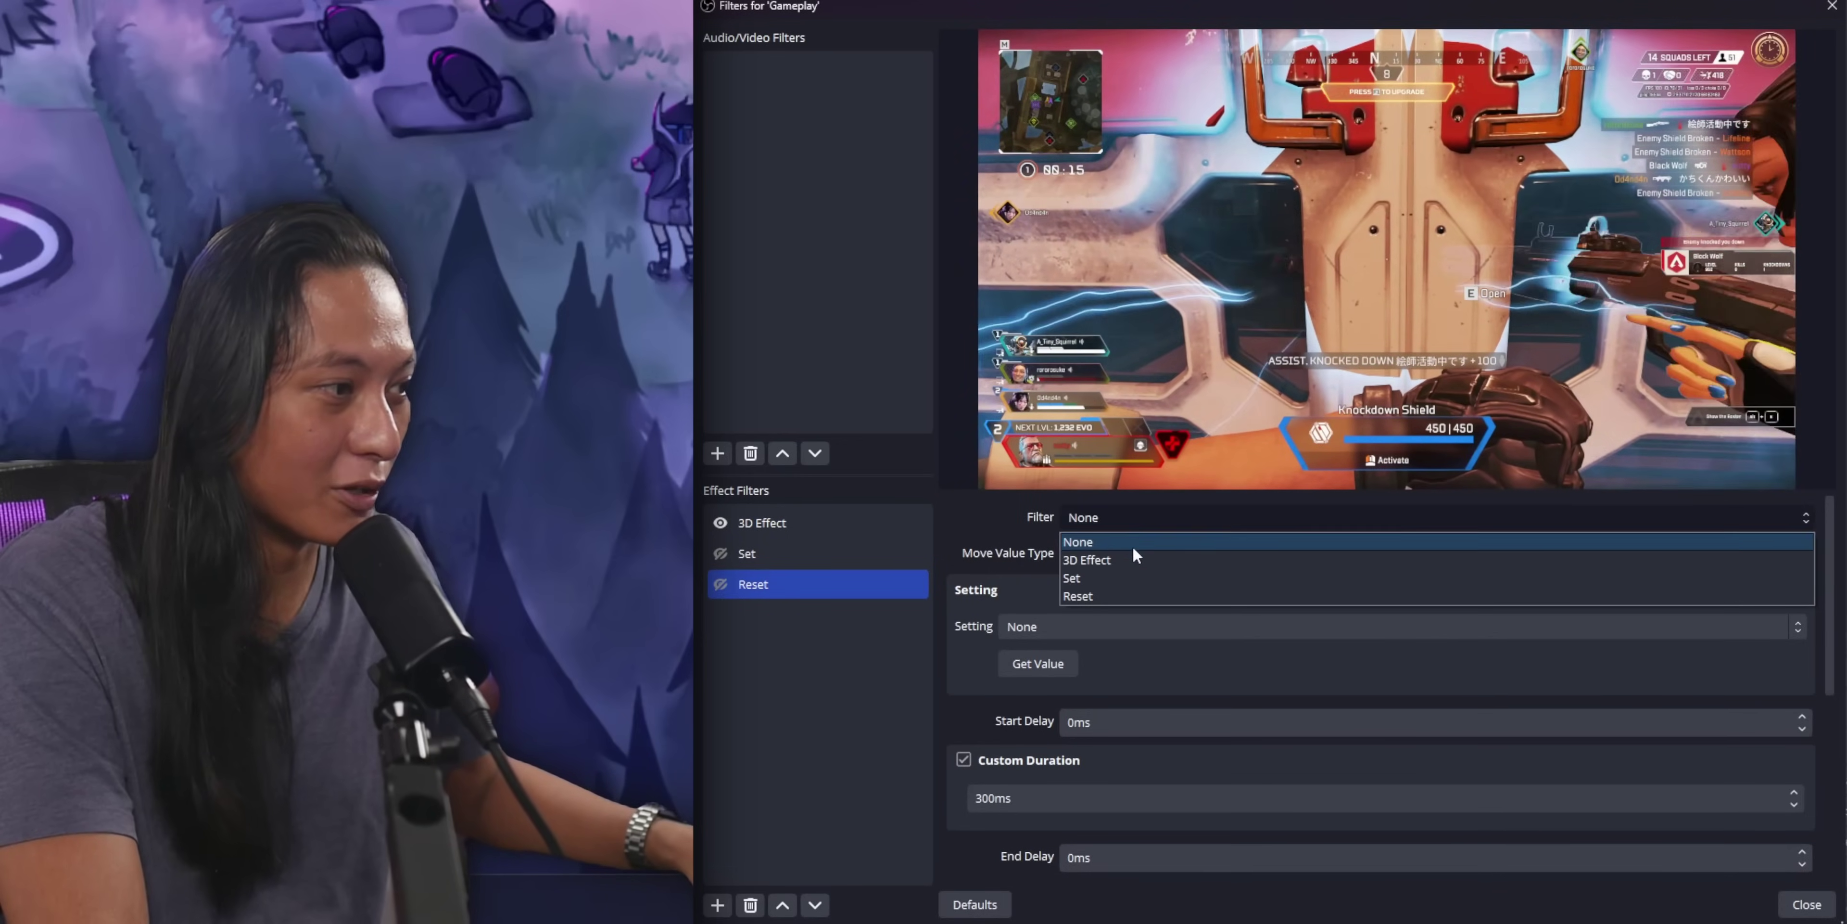
pyautogui.click(1140, 561)
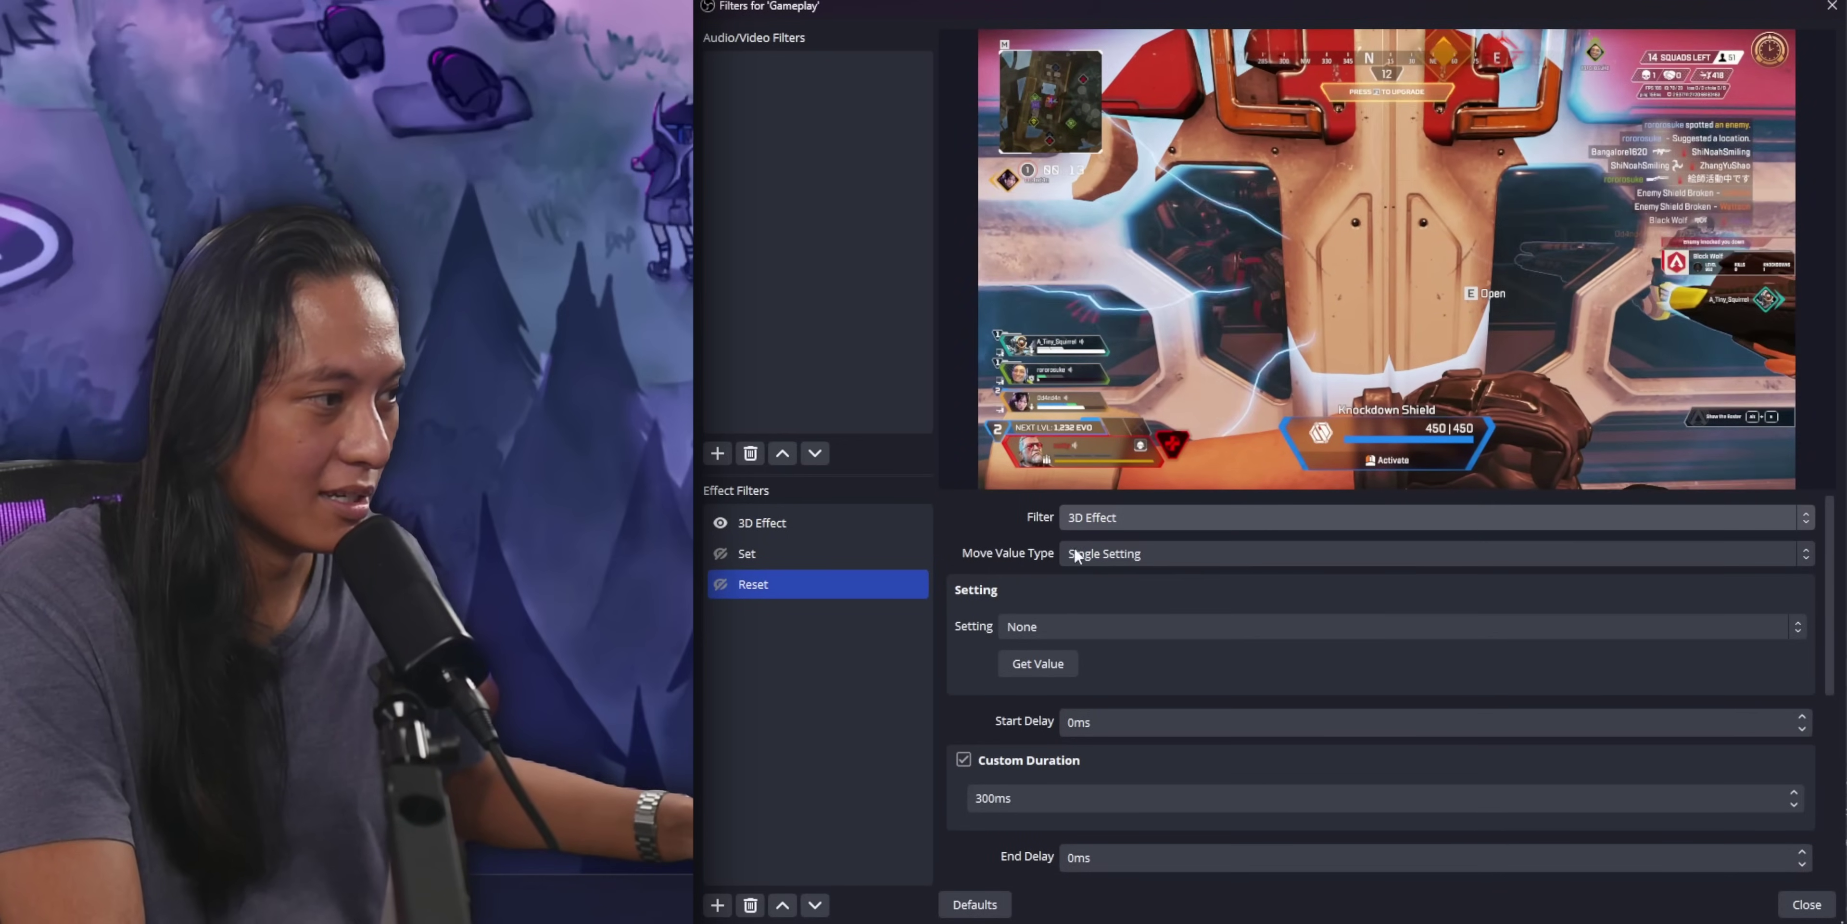
pyautogui.click(1083, 555)
pyautogui.click(1127, 599)
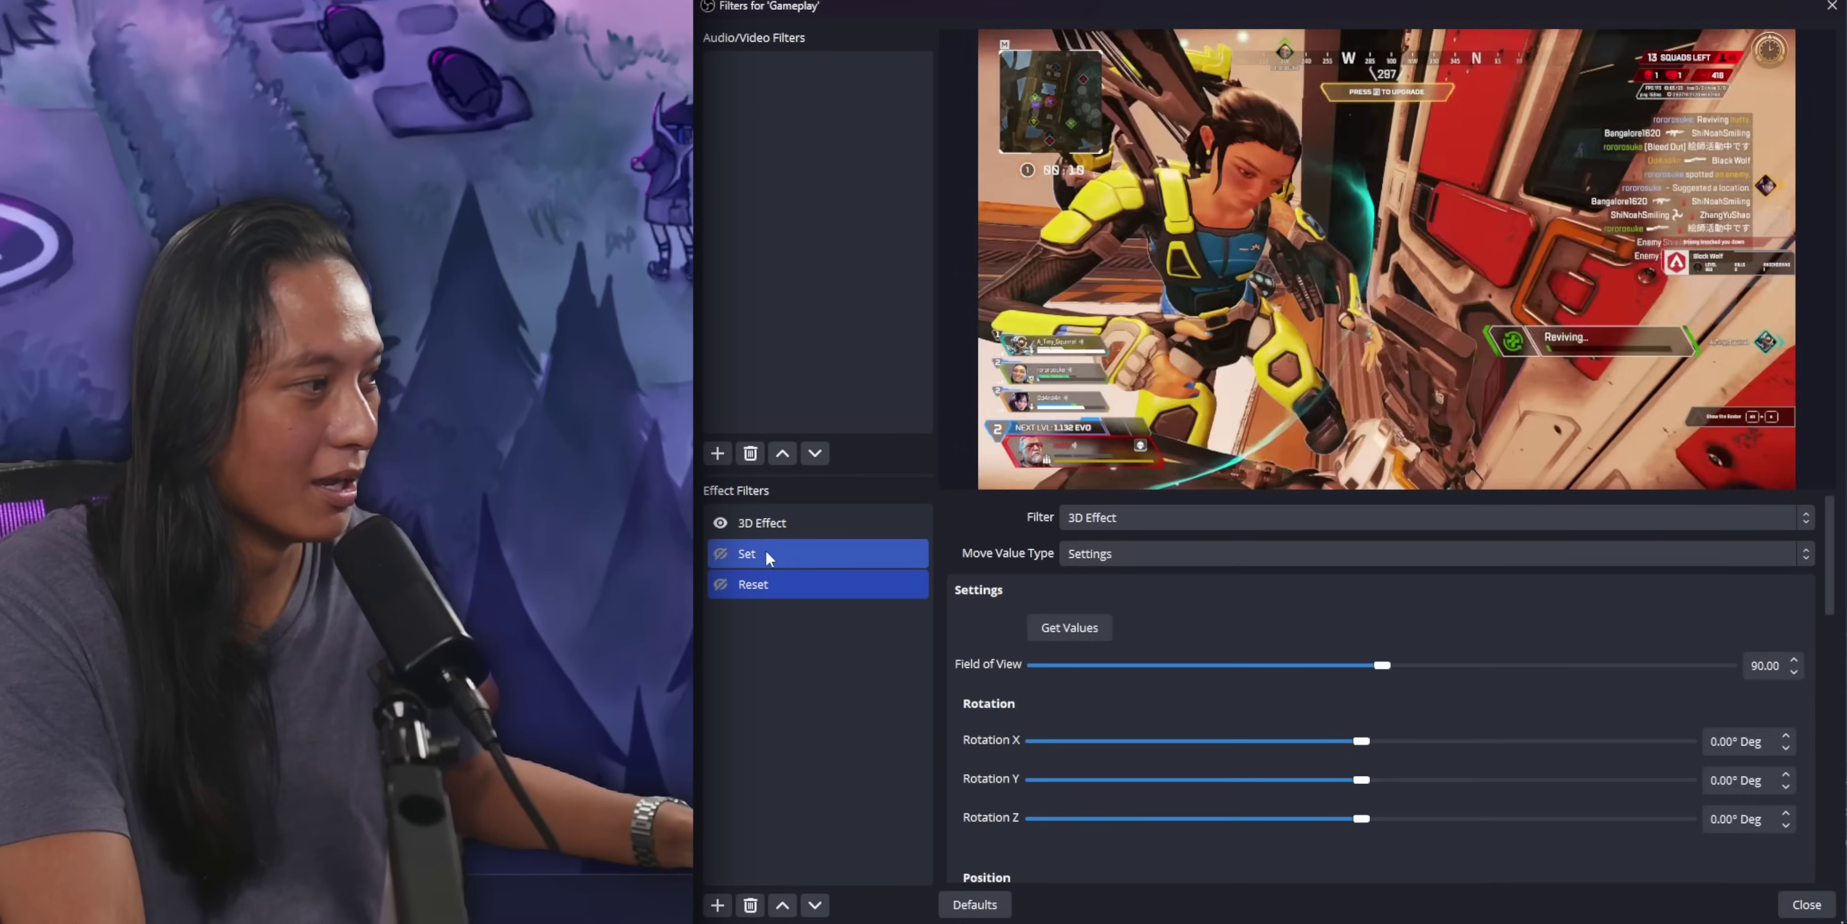
# Turn on a 300ms custom duration for the Reset move
pyautogui.scroll(-10, 969, 646)
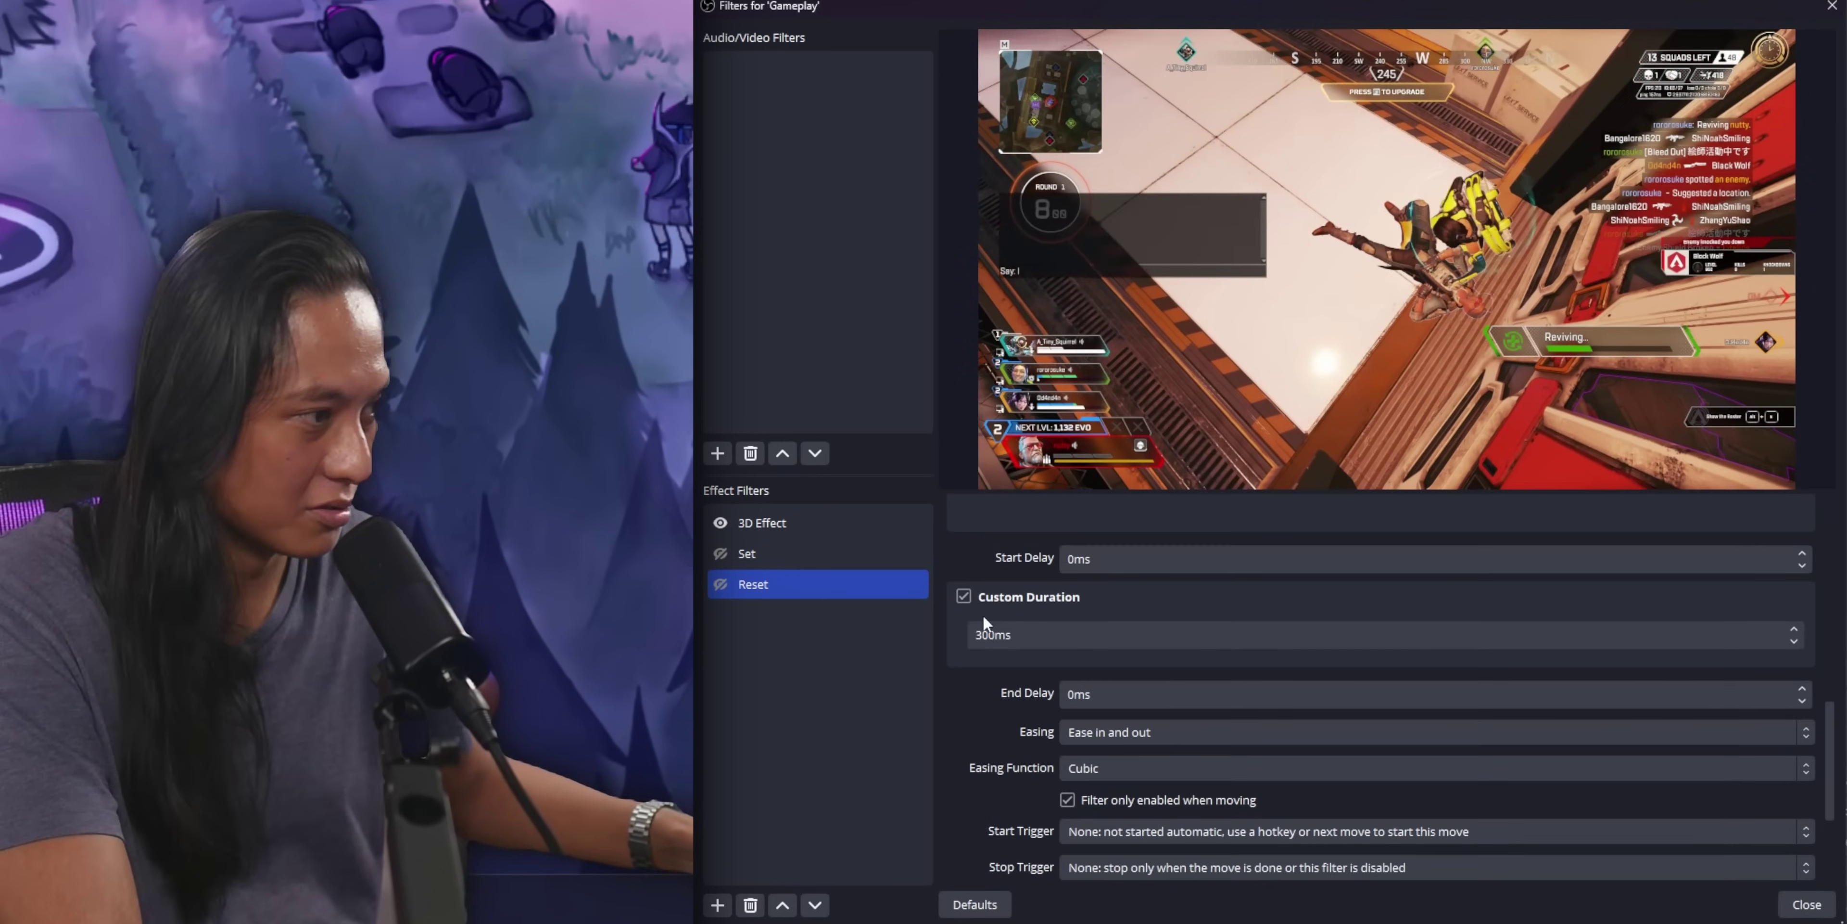
pyautogui.click(964, 596)
pyautogui.scroll(8, 957, 645)
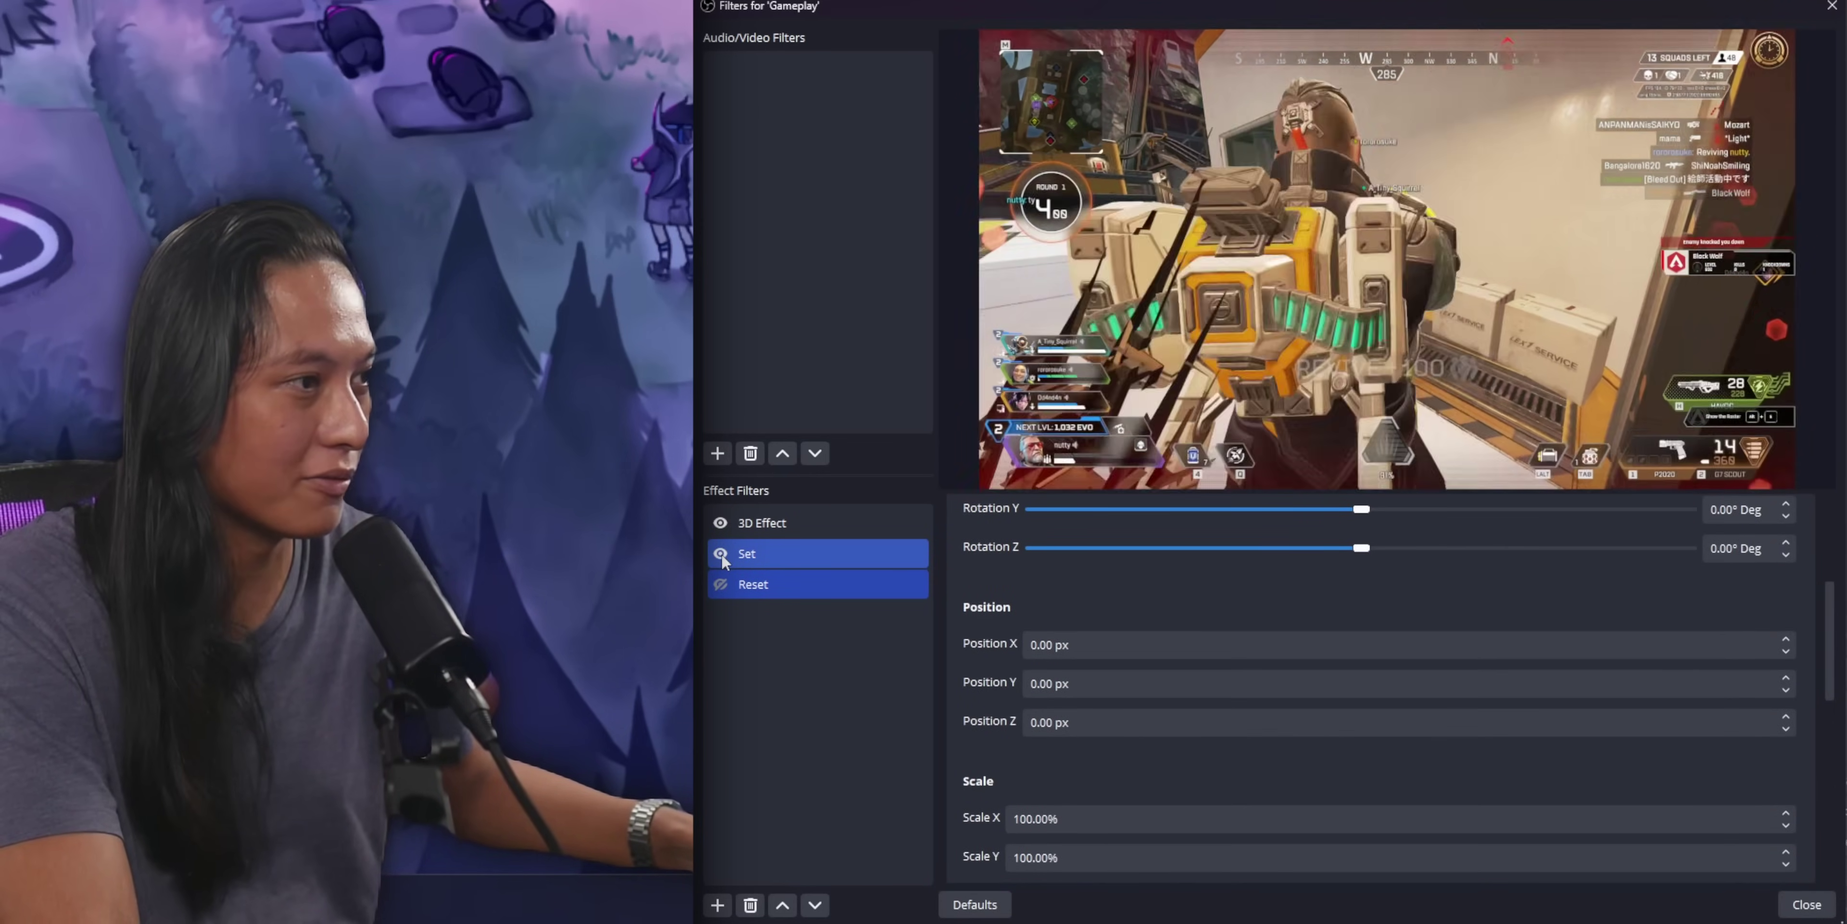
pyautogui.click(722, 555)
pyautogui.click(722, 584)
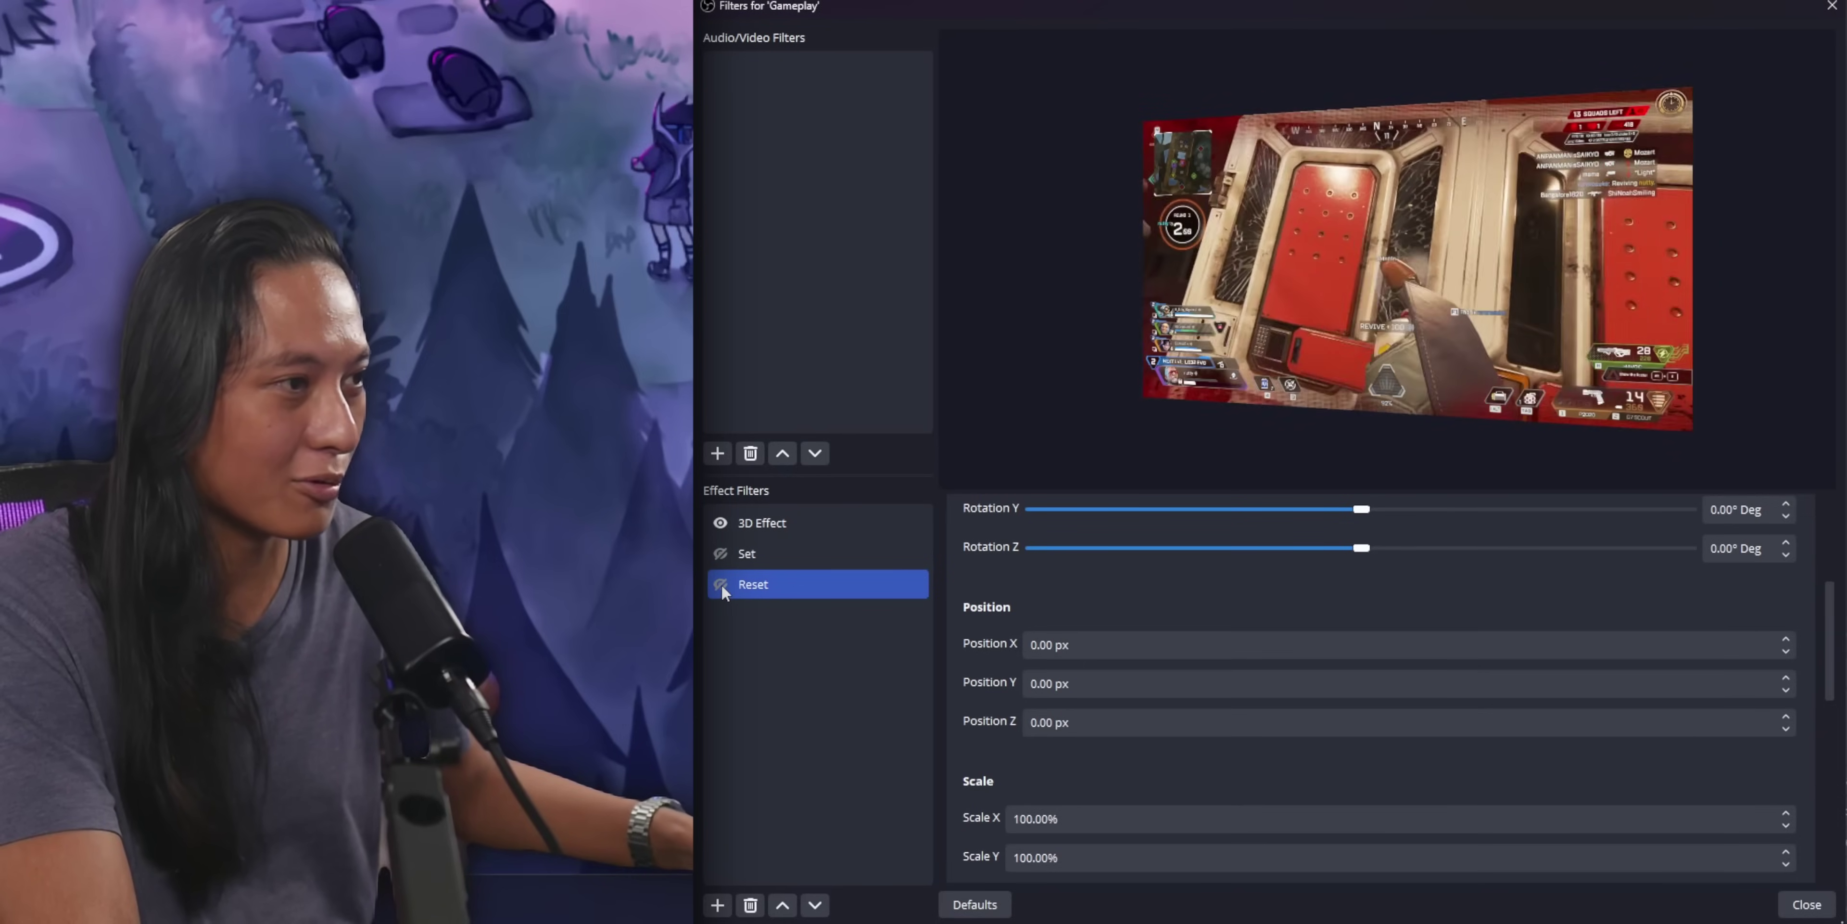
pyautogui.click(721, 585)
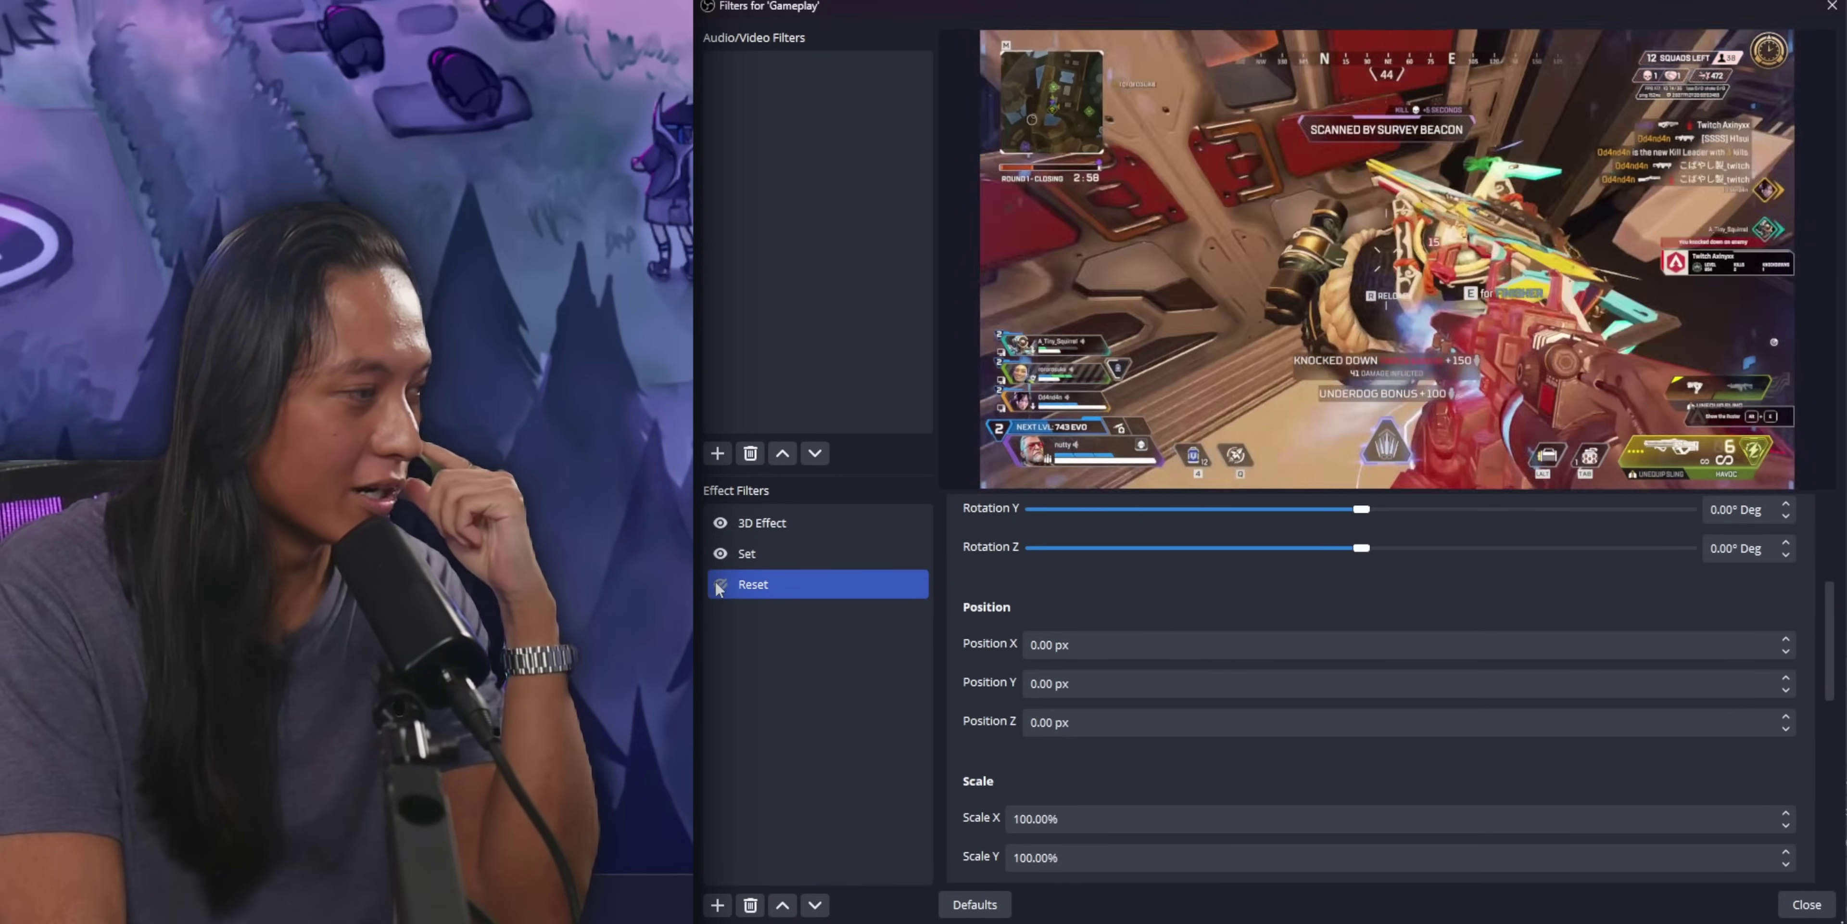
pyautogui.click(720, 553)
pyautogui.click(721, 583)
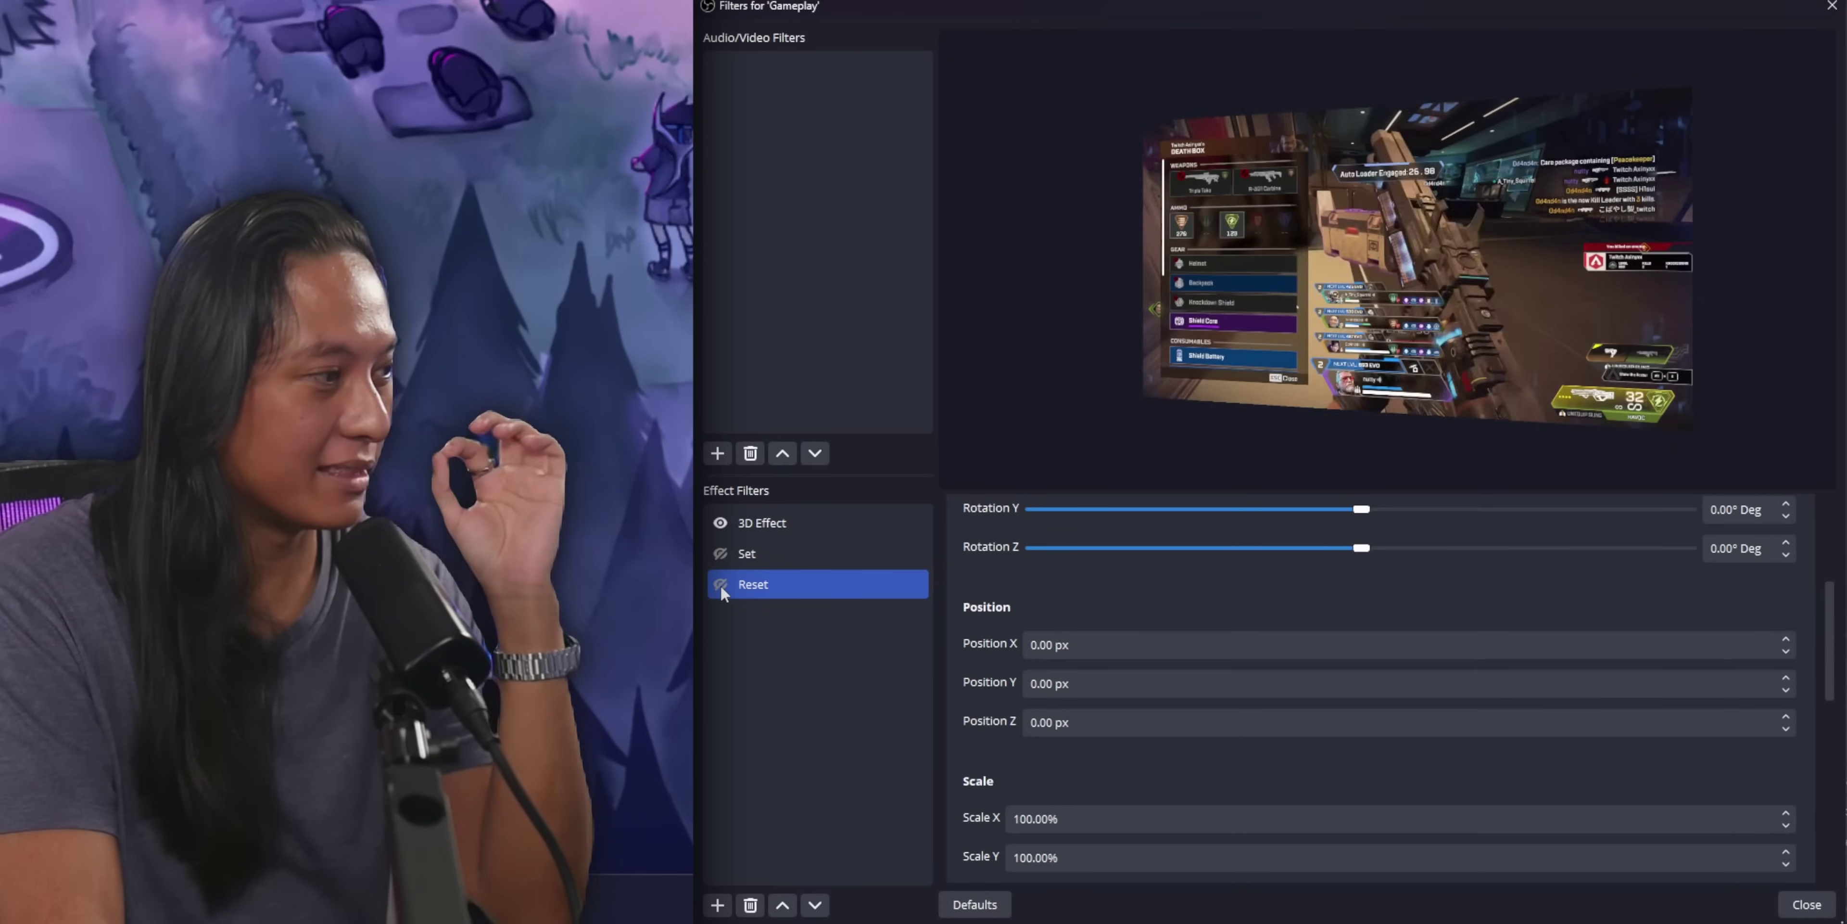
pyautogui.click(720, 553)
pyautogui.click(720, 584)
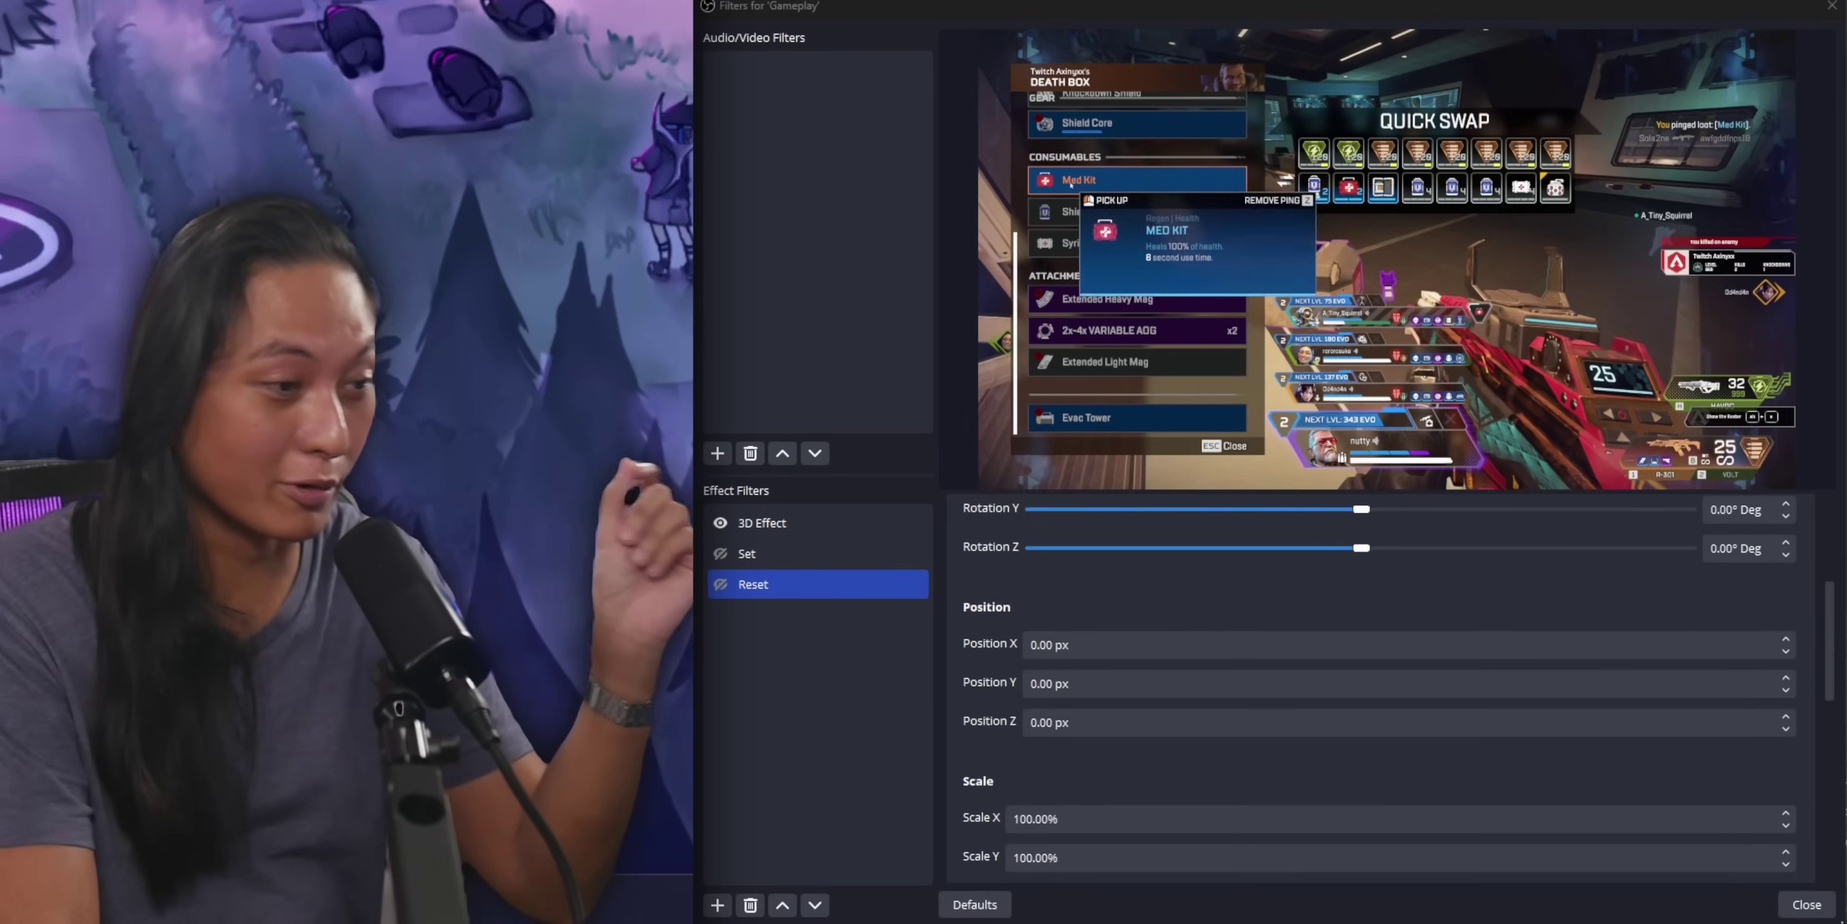
# Close the Gameplay filters and open an enlarged Filters window for the Just Chatting scene
pyautogui.click(1806, 906)
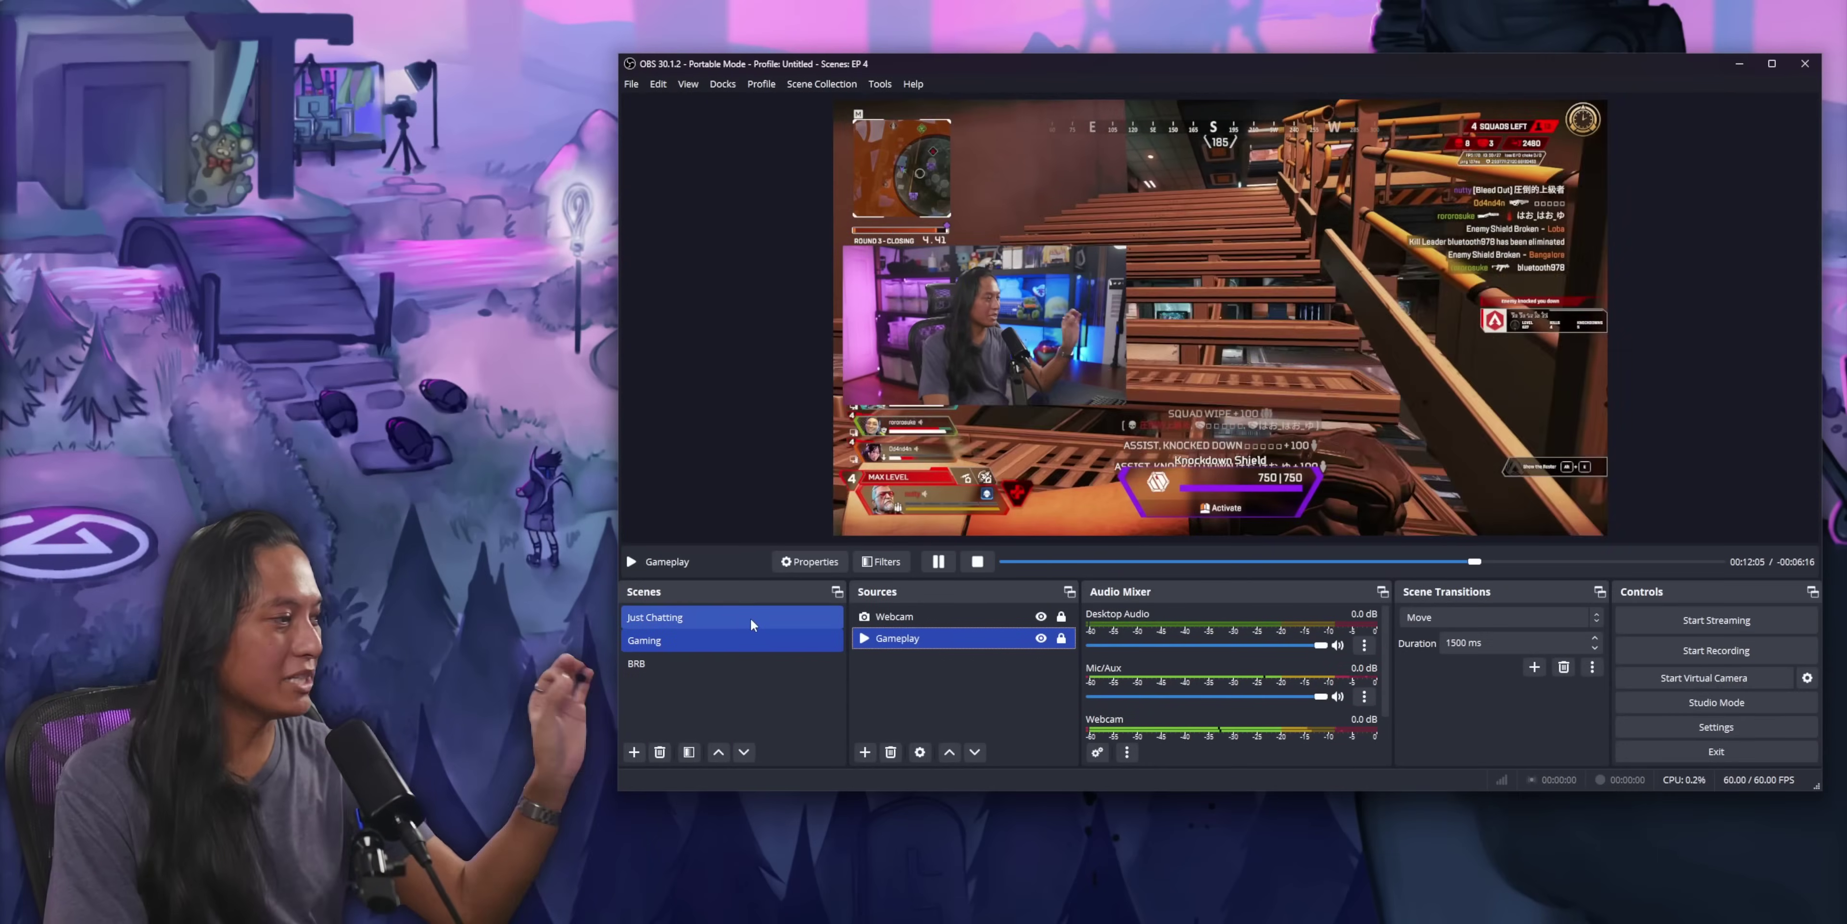
pyautogui.click(750, 618)
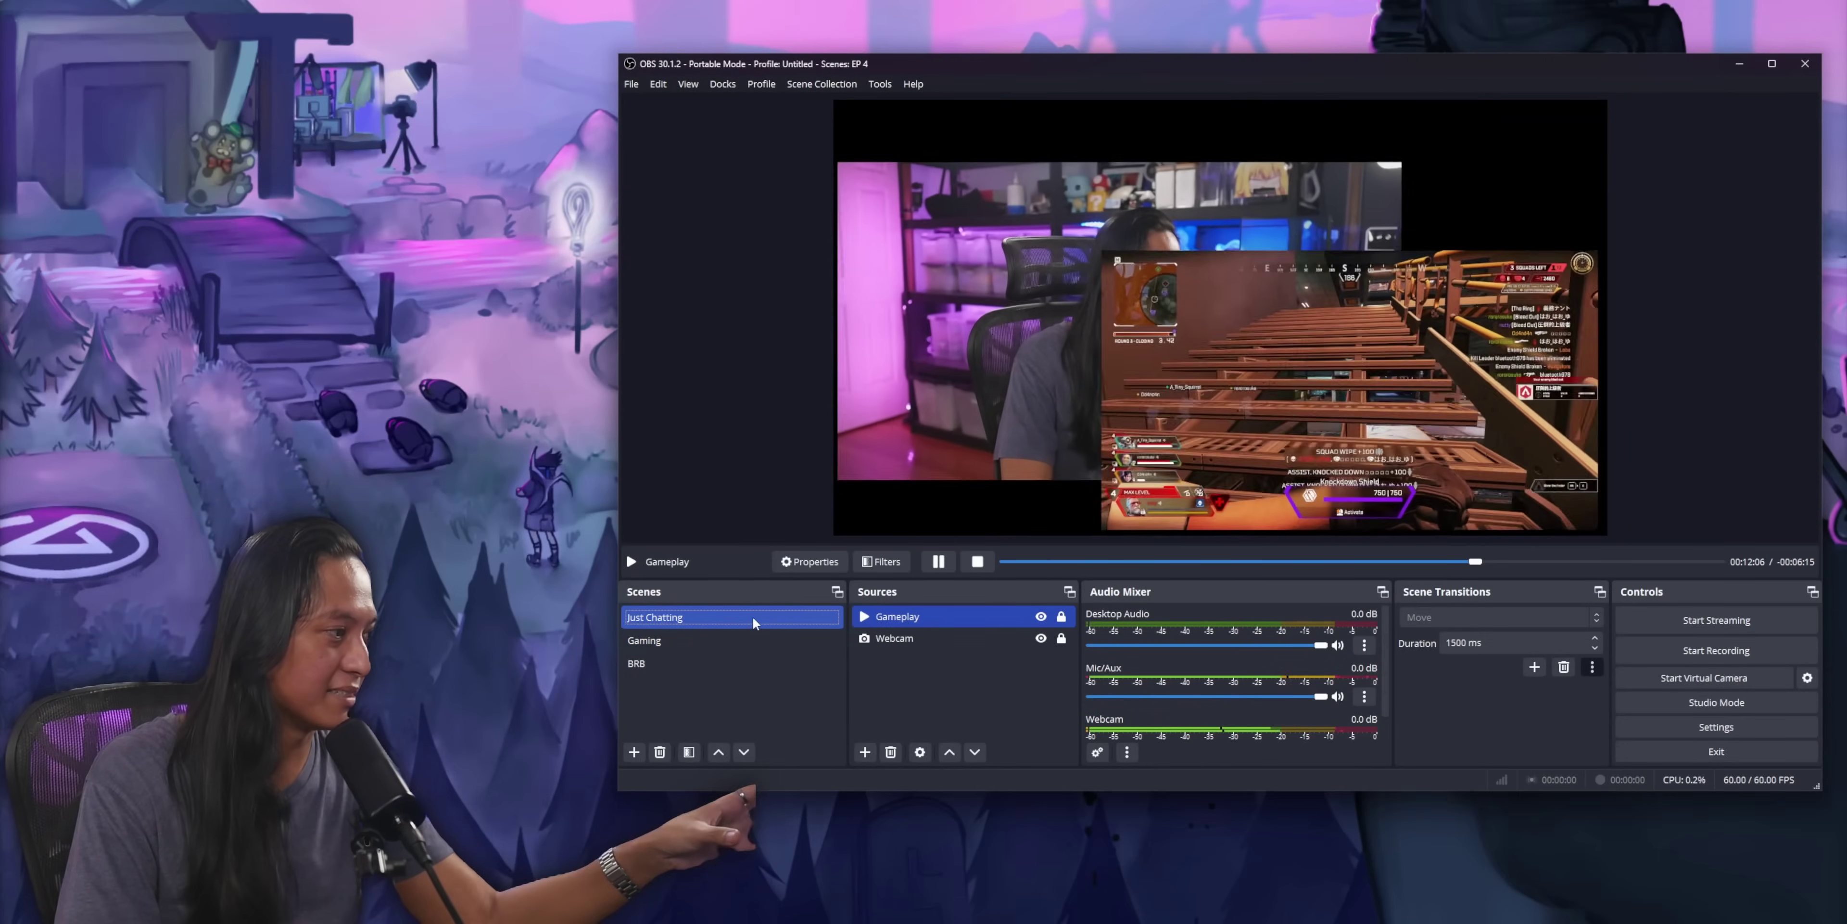
pyautogui.rightClick(754, 616)
pyautogui.click(848, 869)
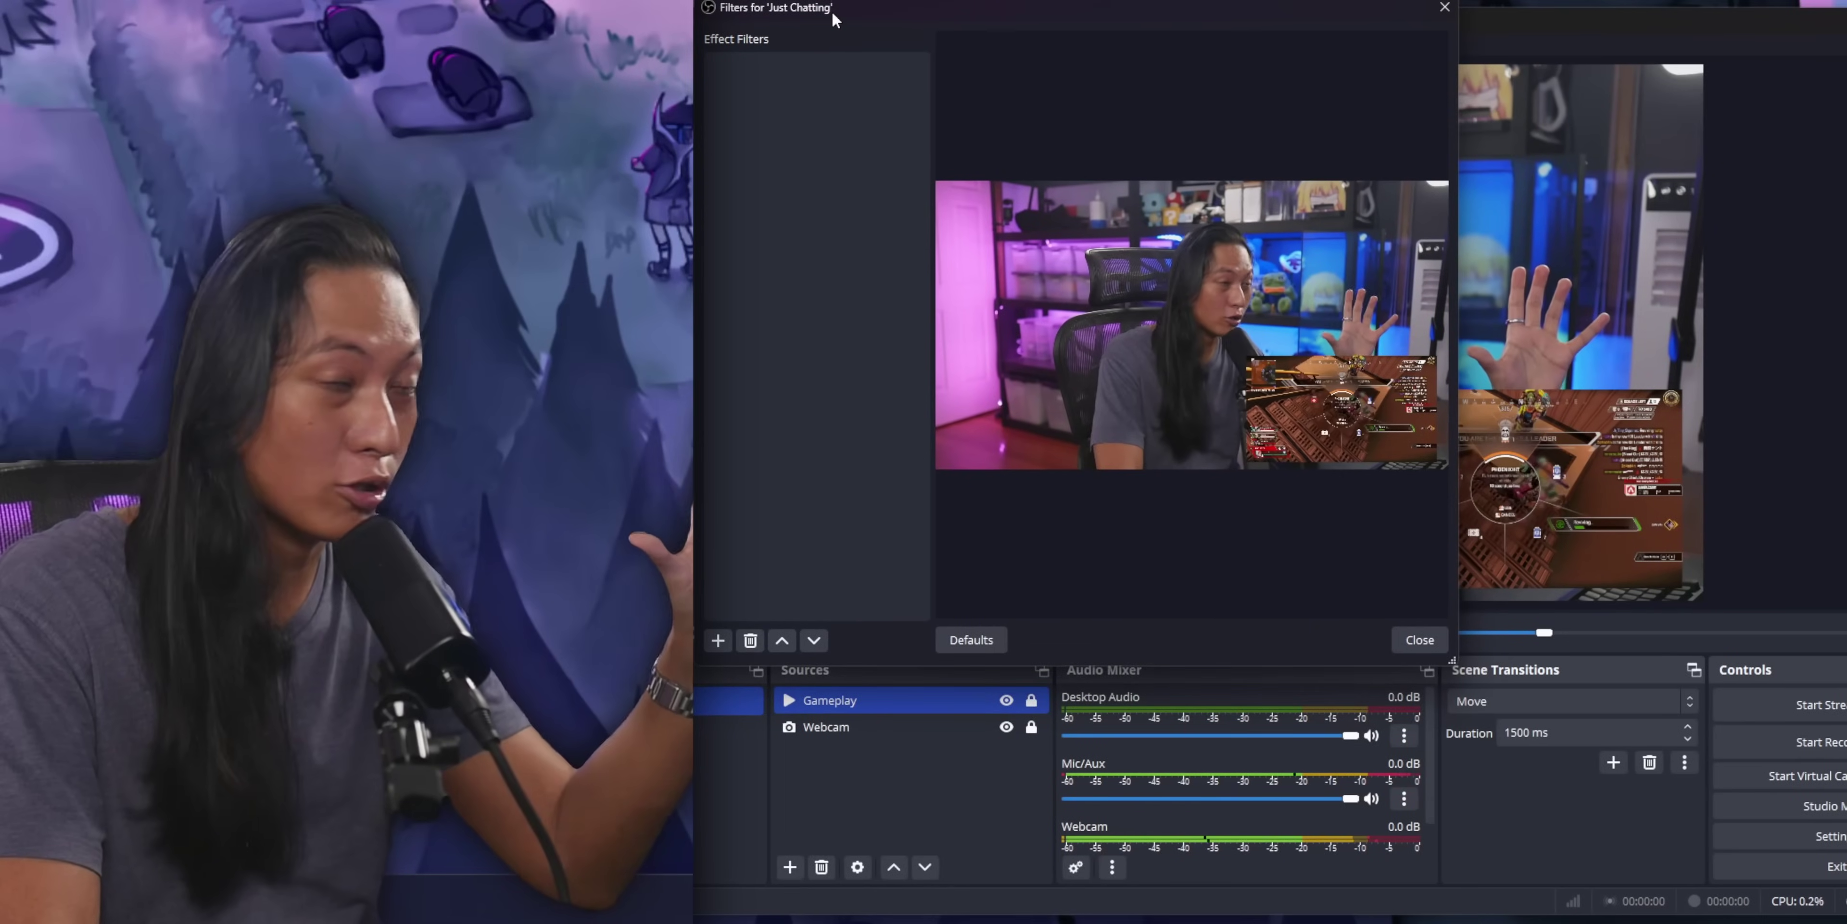
pyautogui.moveTo(1440, 656); pyautogui.dragTo(1845, 922)
# Add a Move Source filter named 'Activate (3D)' to Just Chatting
pyautogui.click(718, 911)
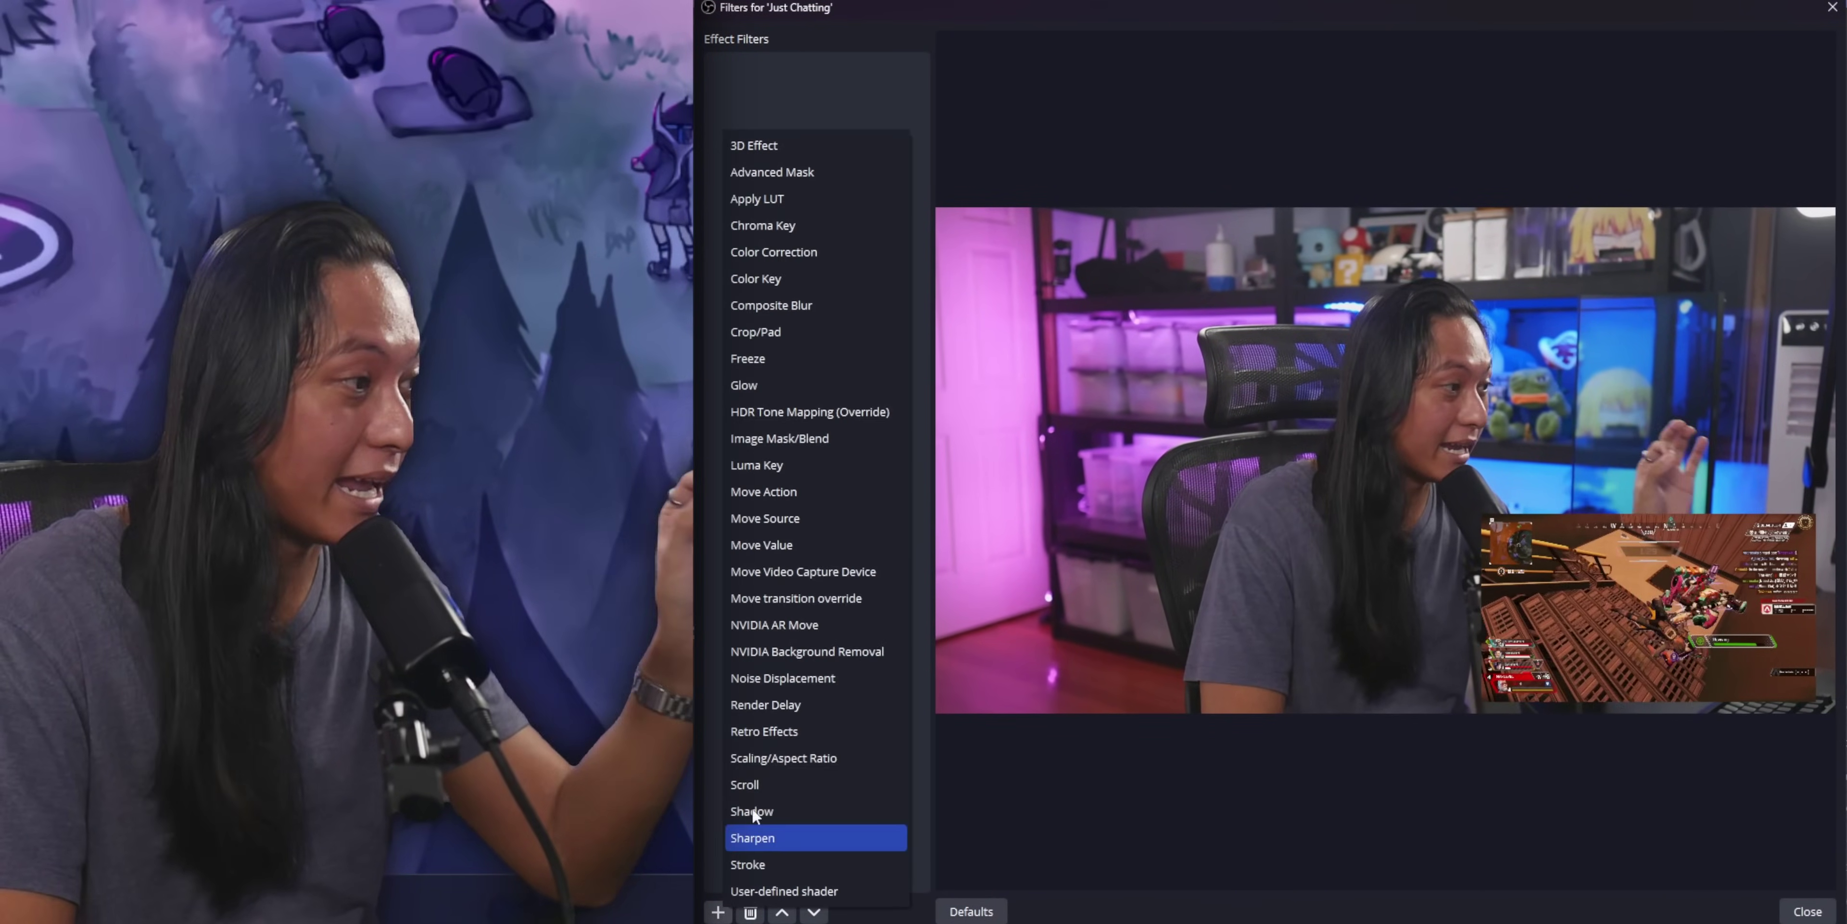
pyautogui.click(816, 525)
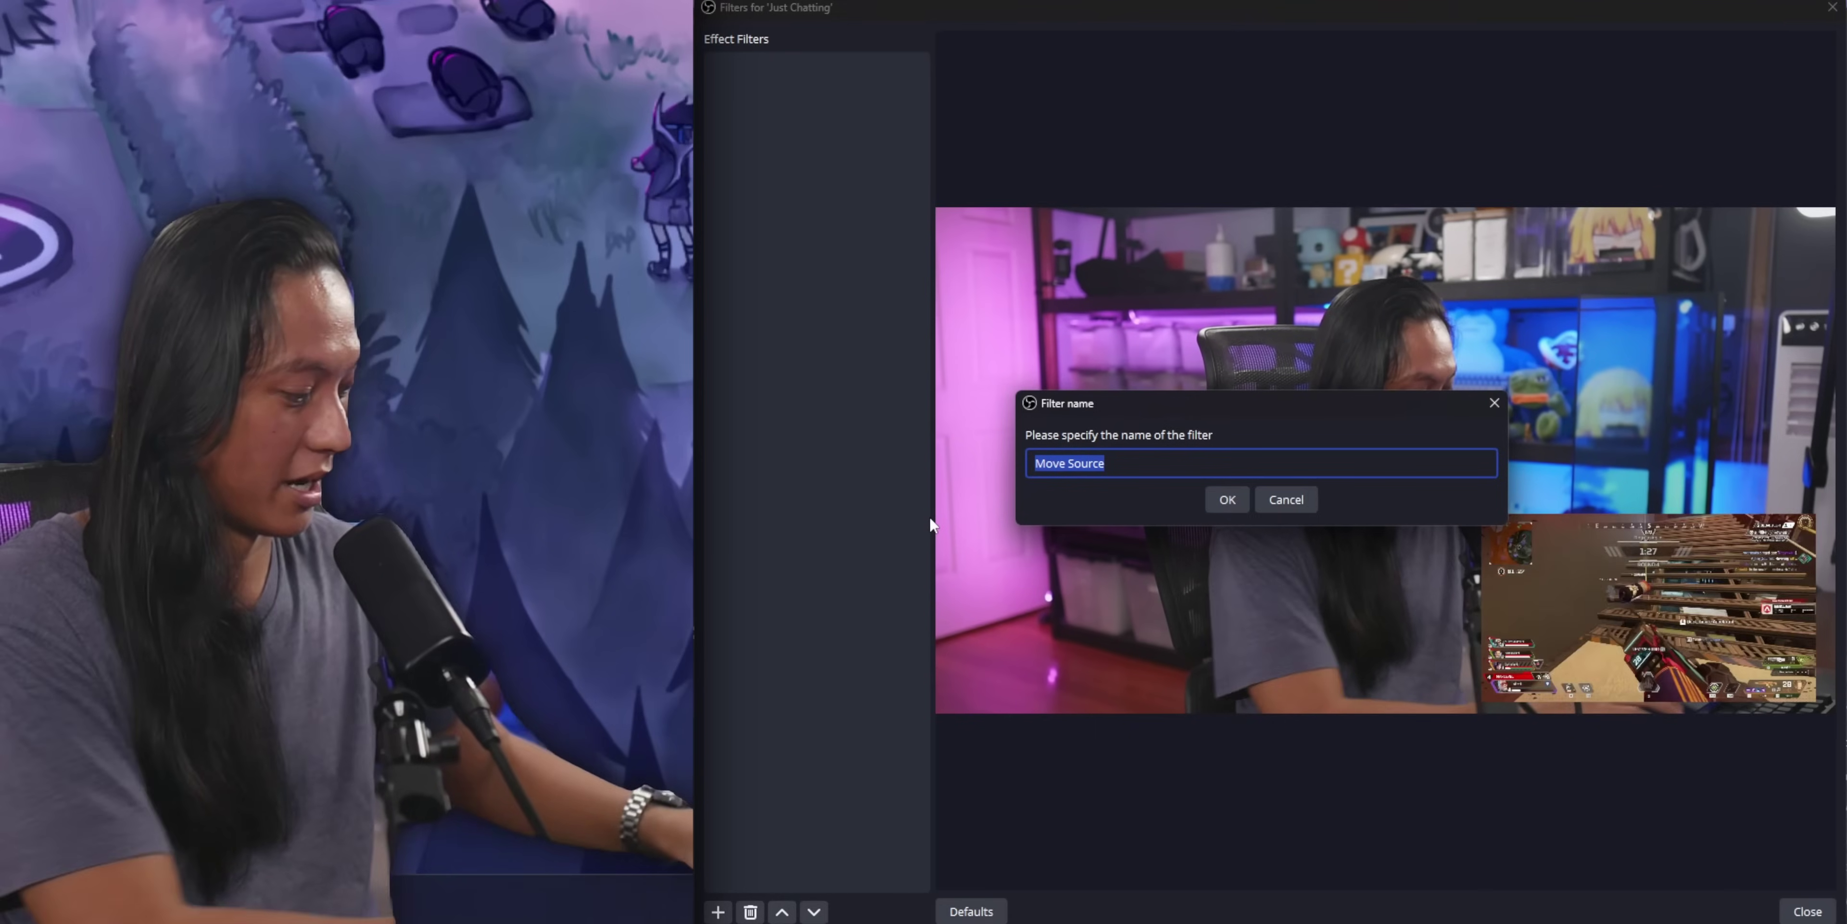
pyautogui.write('Activate (3D)')
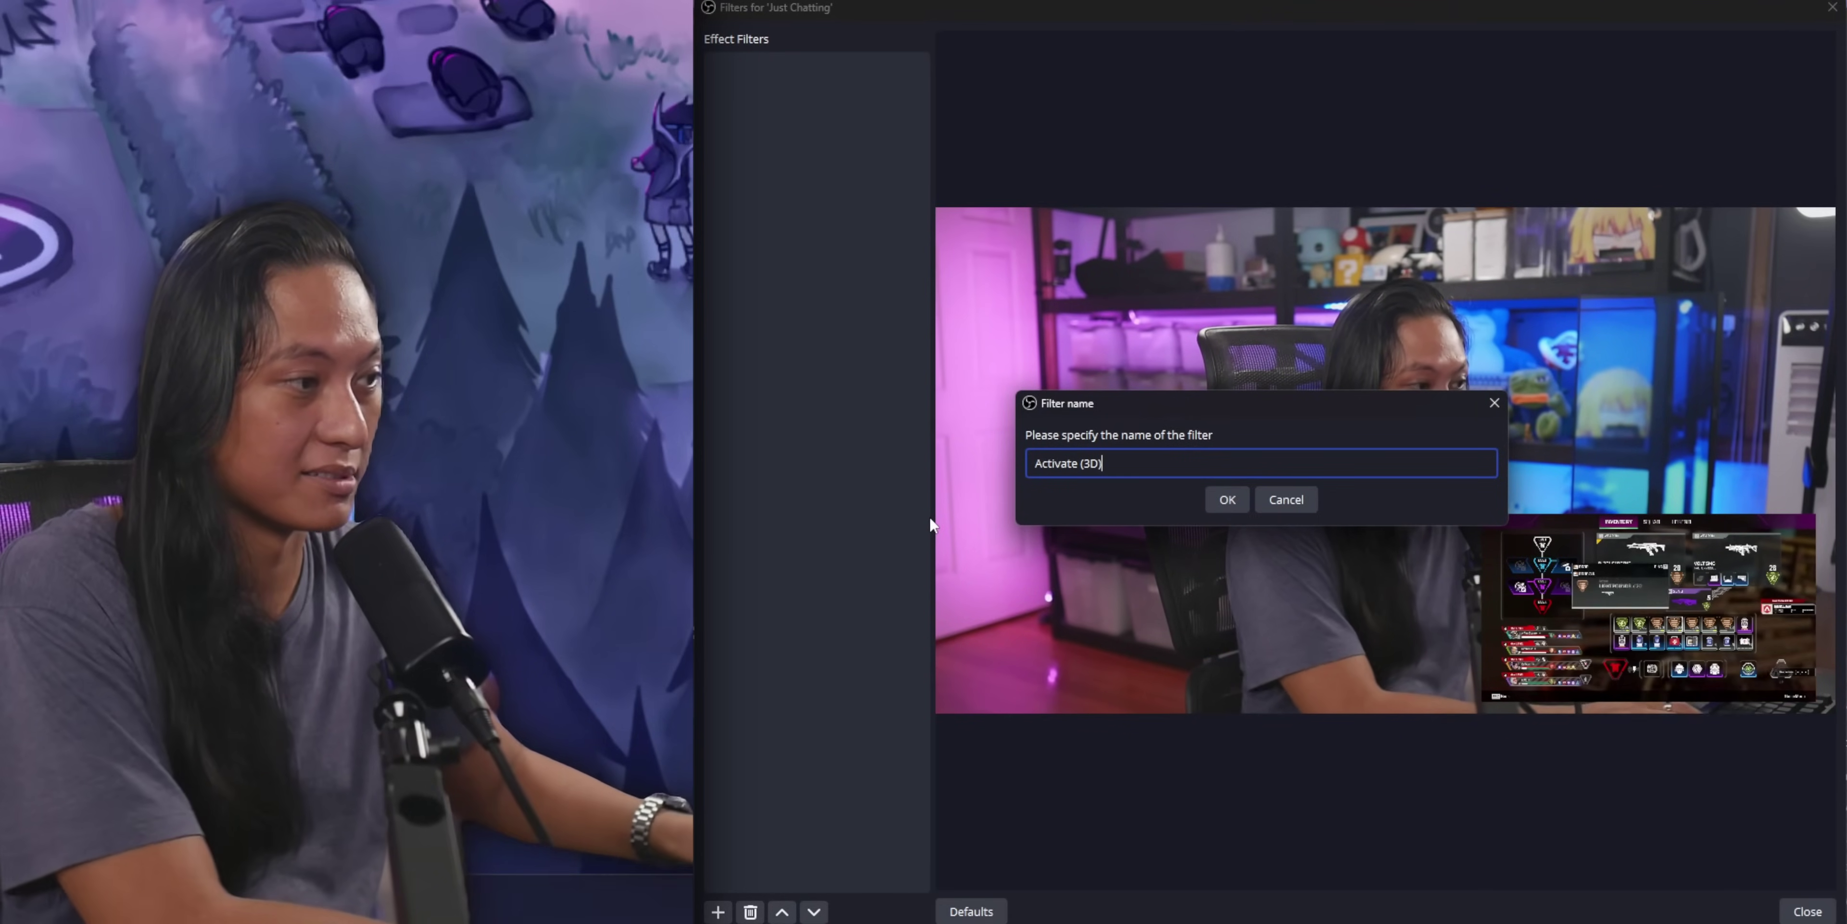
pyautogui.press('Return')
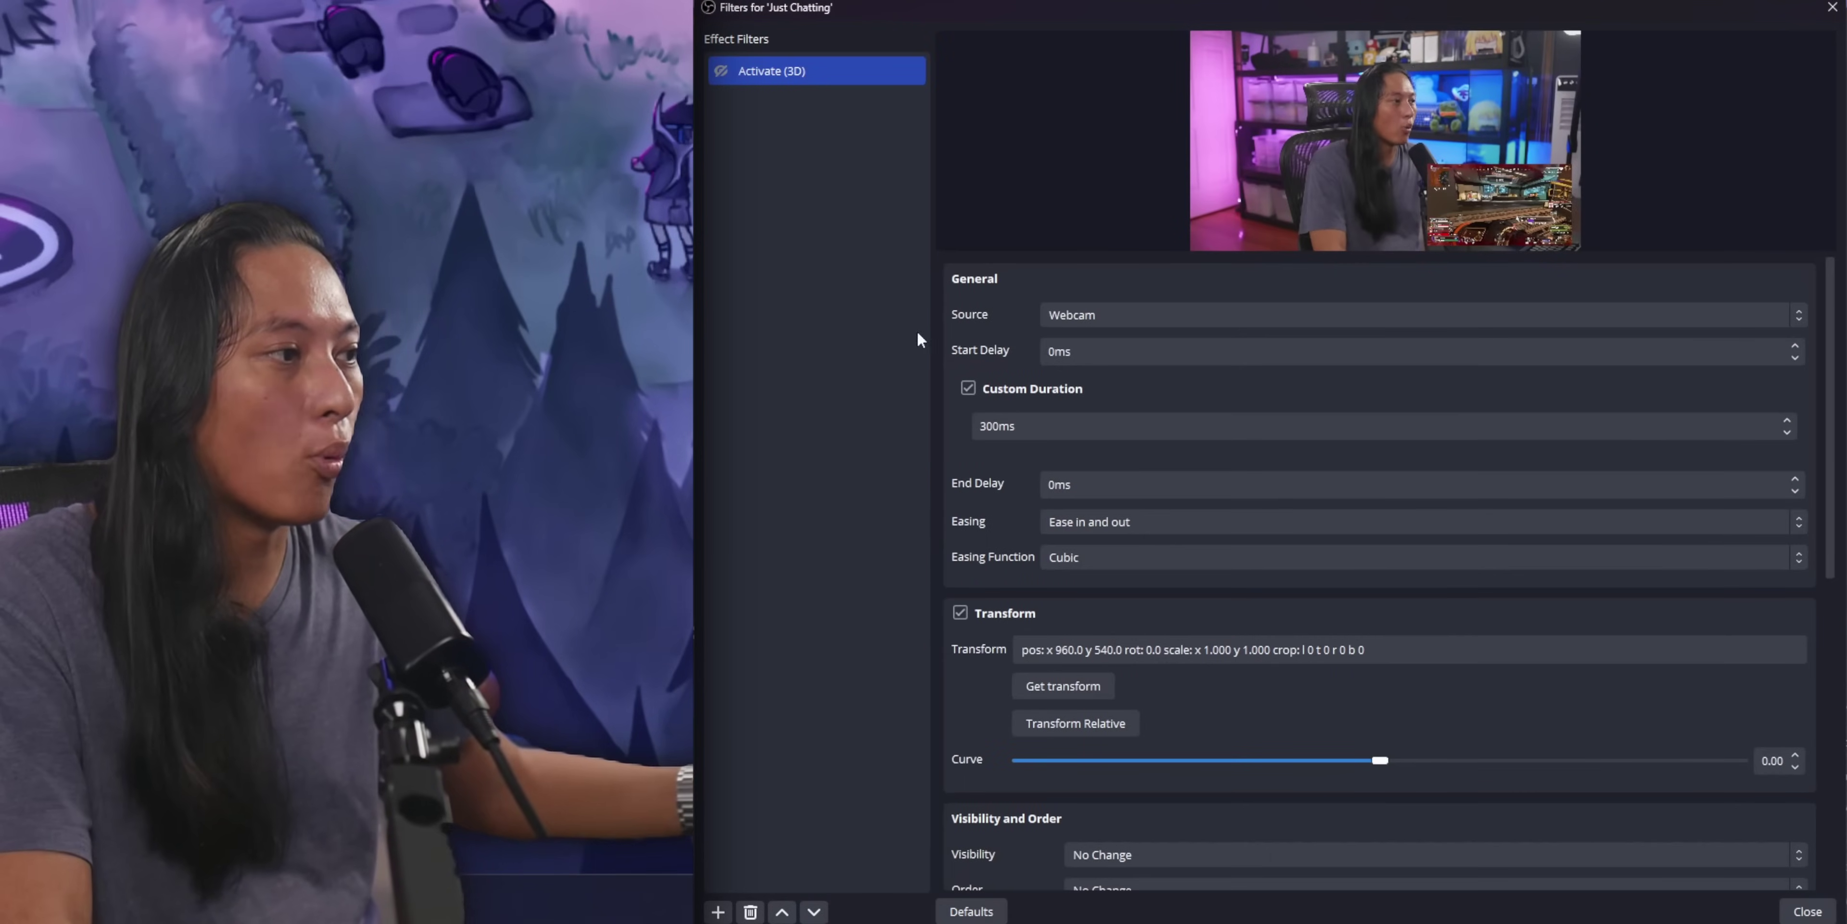
# Set the Activate (3D) filter's source to Gameplay and untick Transform
pyautogui.moveTo(972, 257); pyautogui.dragTo(979, 481)
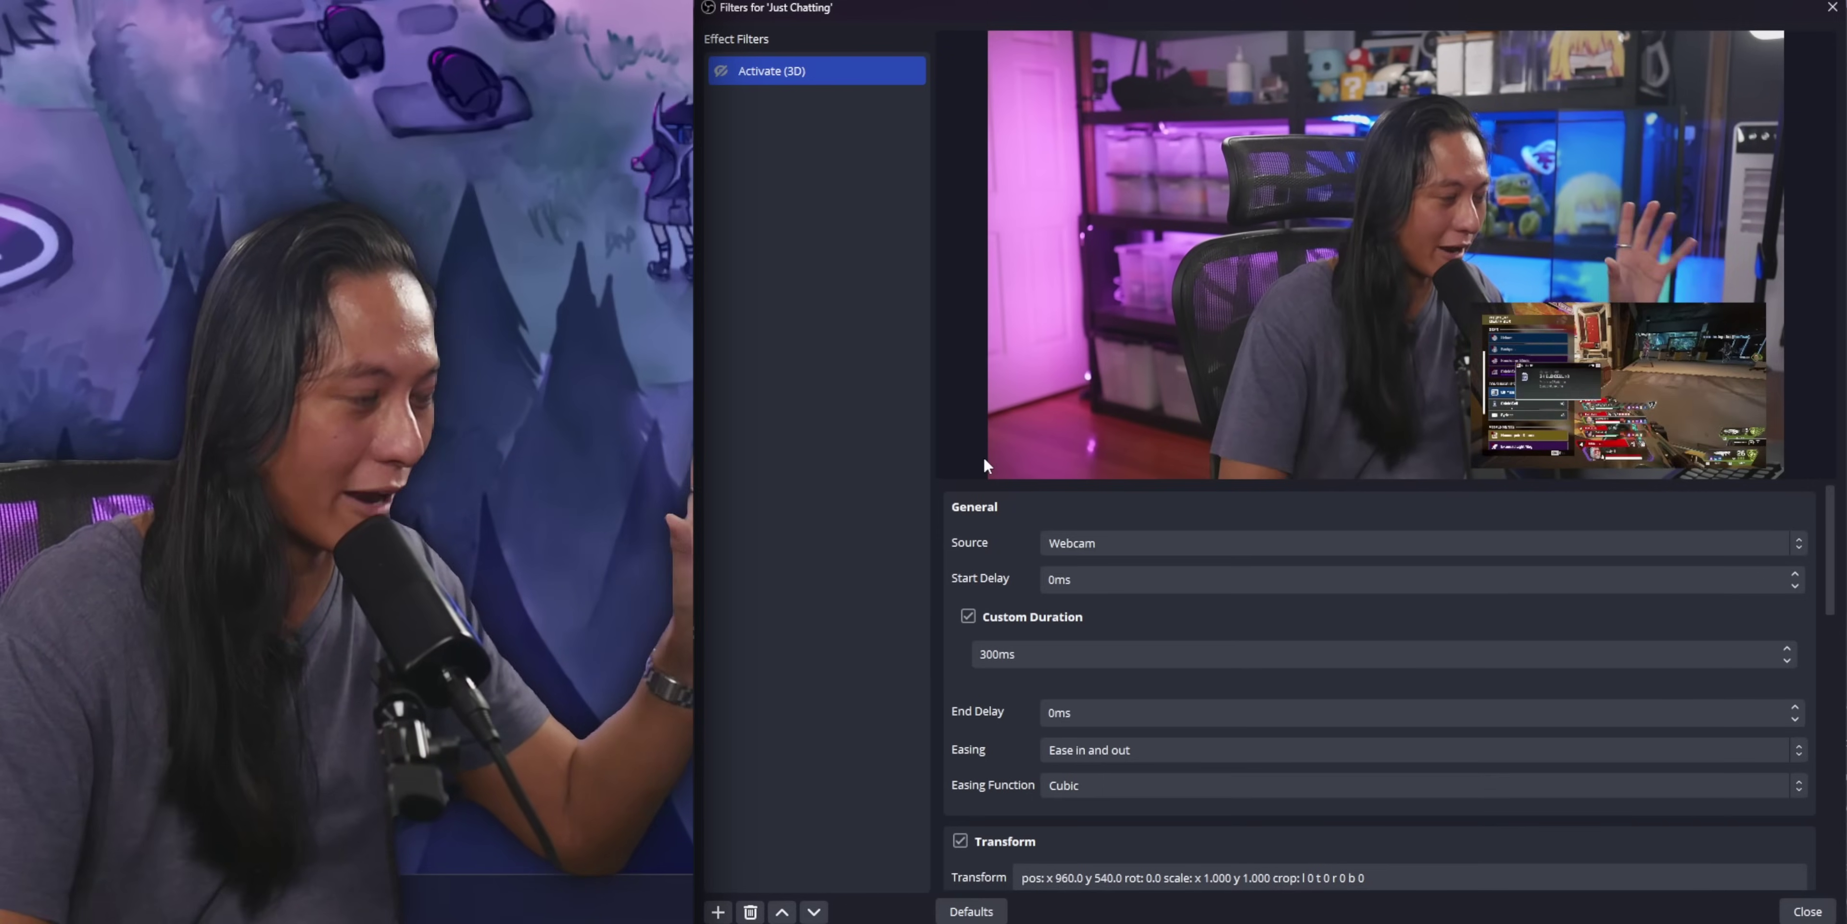
pyautogui.click(1067, 542)
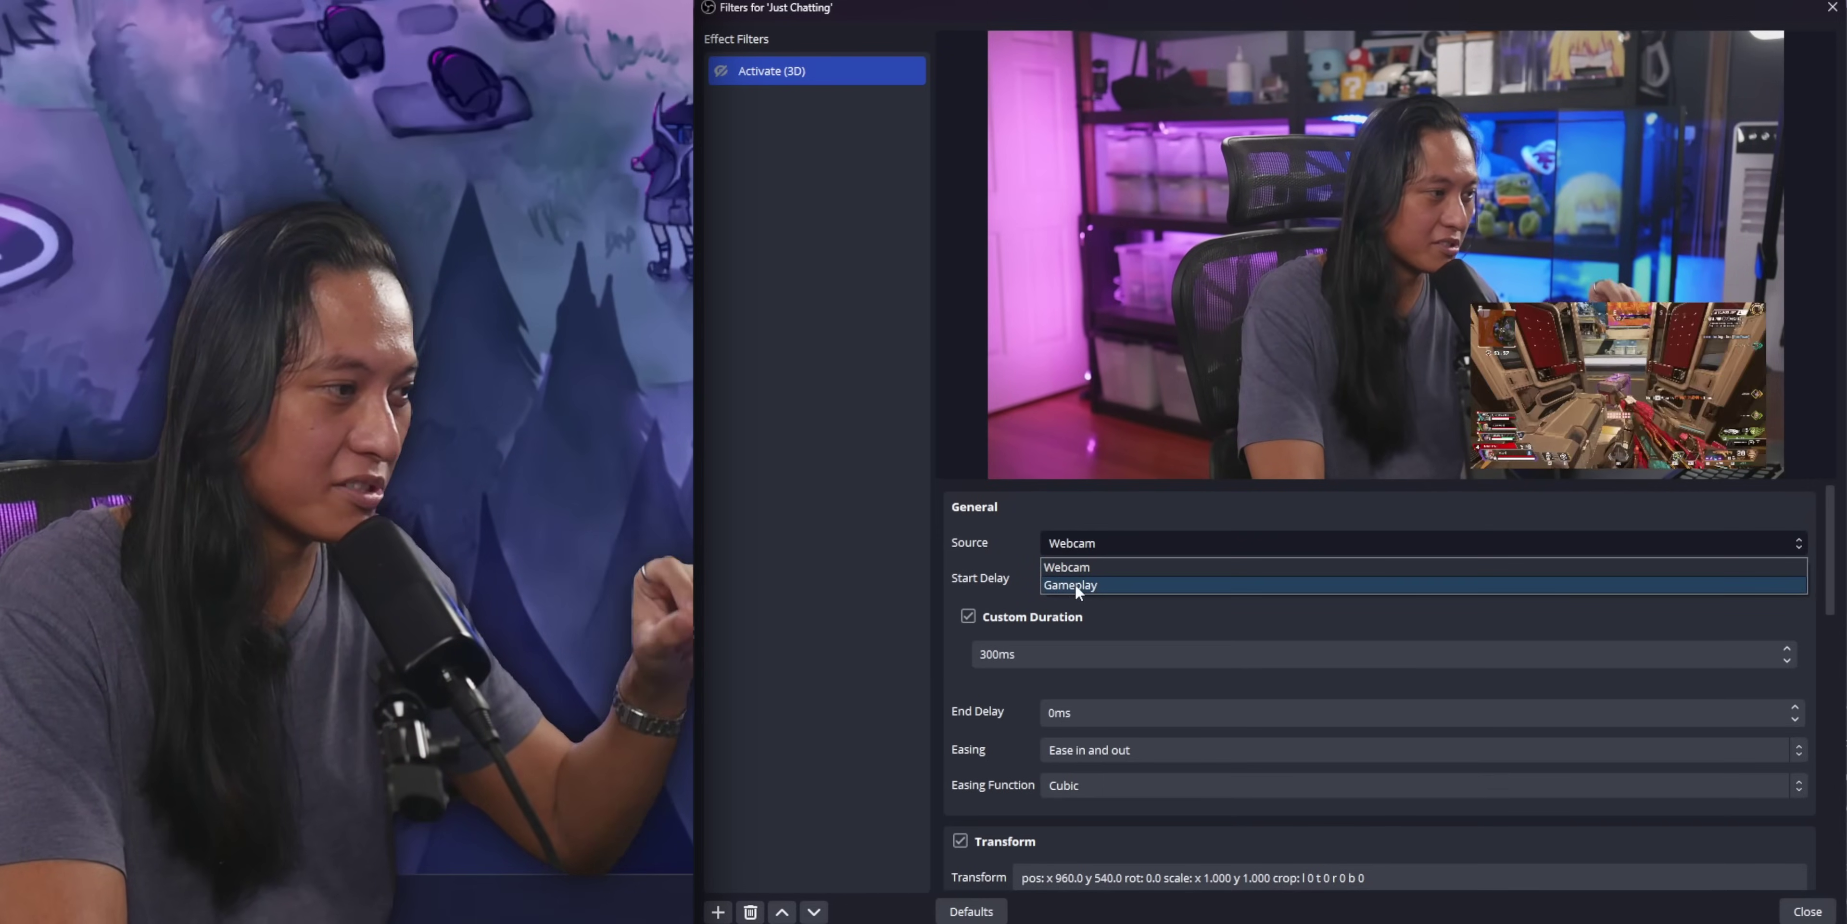
pyautogui.click(1075, 583)
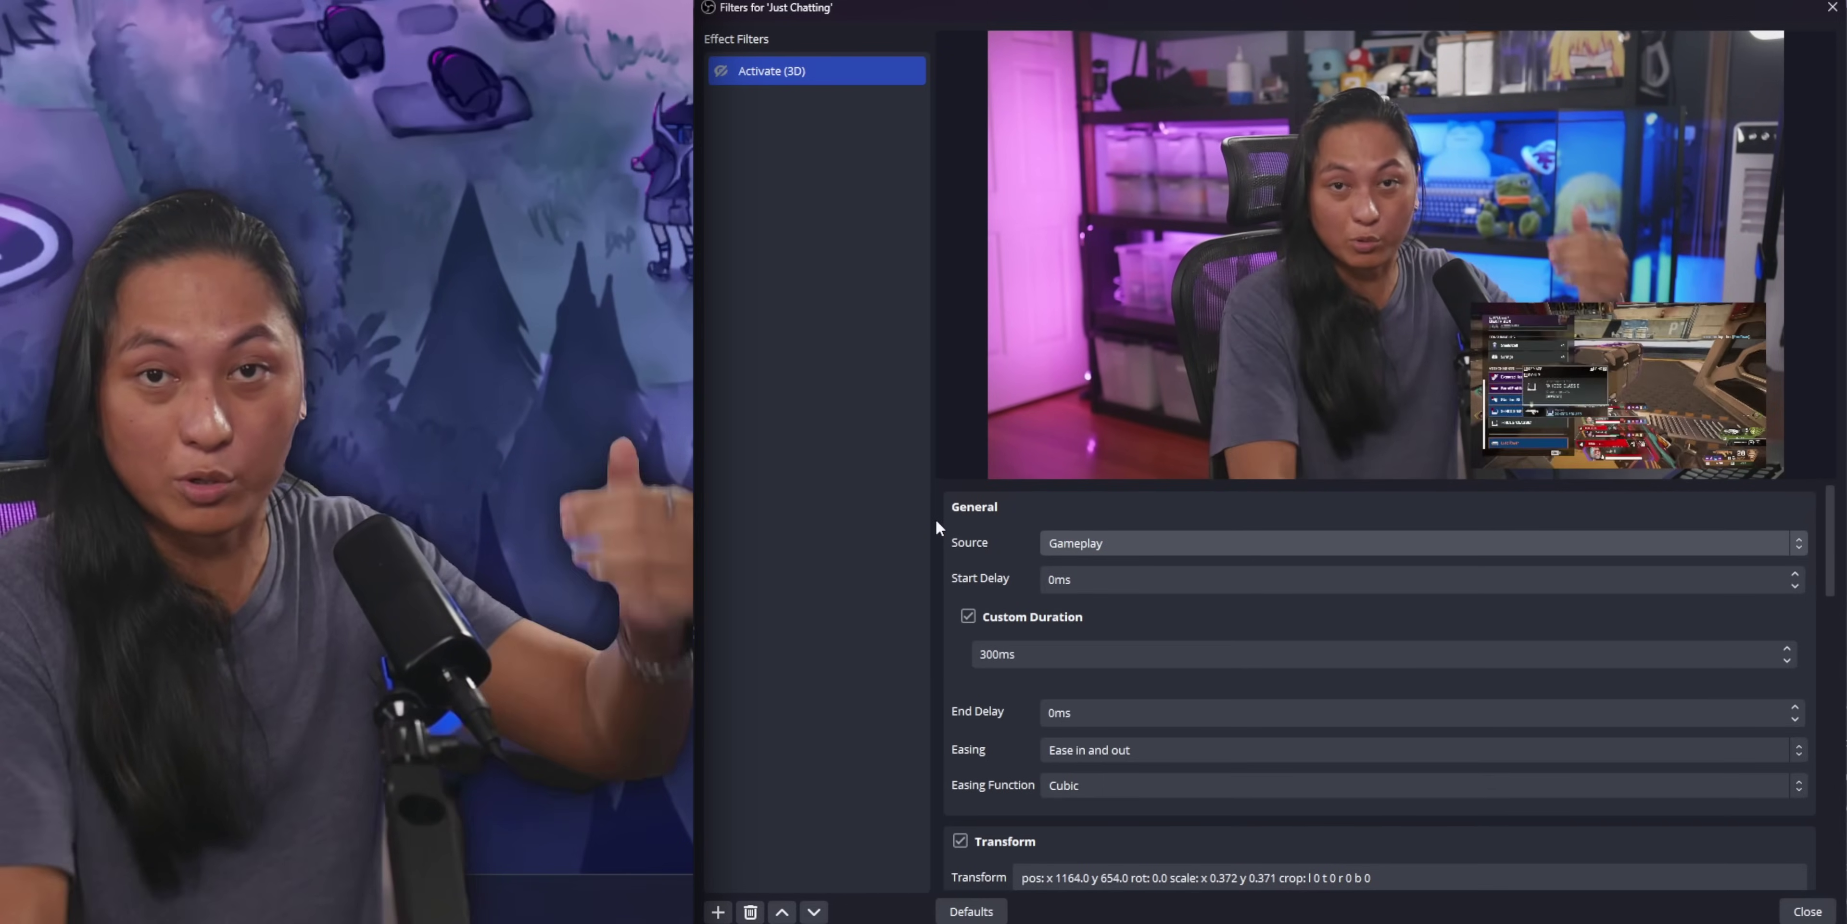
pyautogui.scroll(-3, 961, 617)
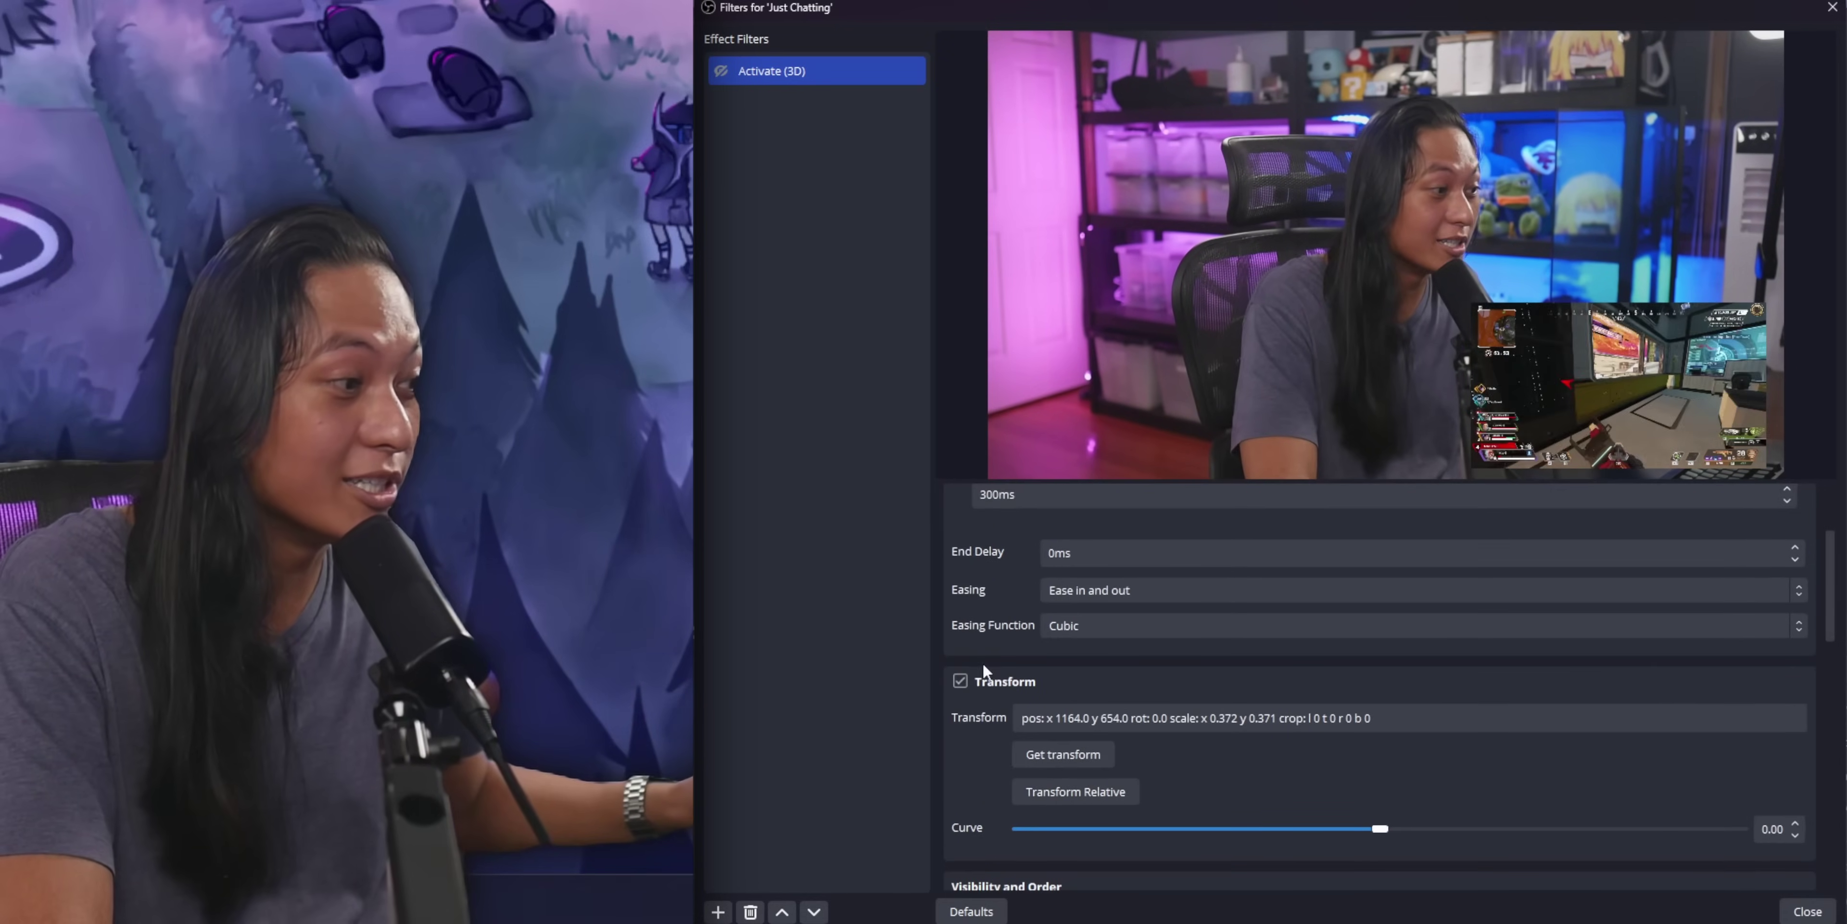
pyautogui.click(960, 681)
pyautogui.scroll(-2, 951, 743)
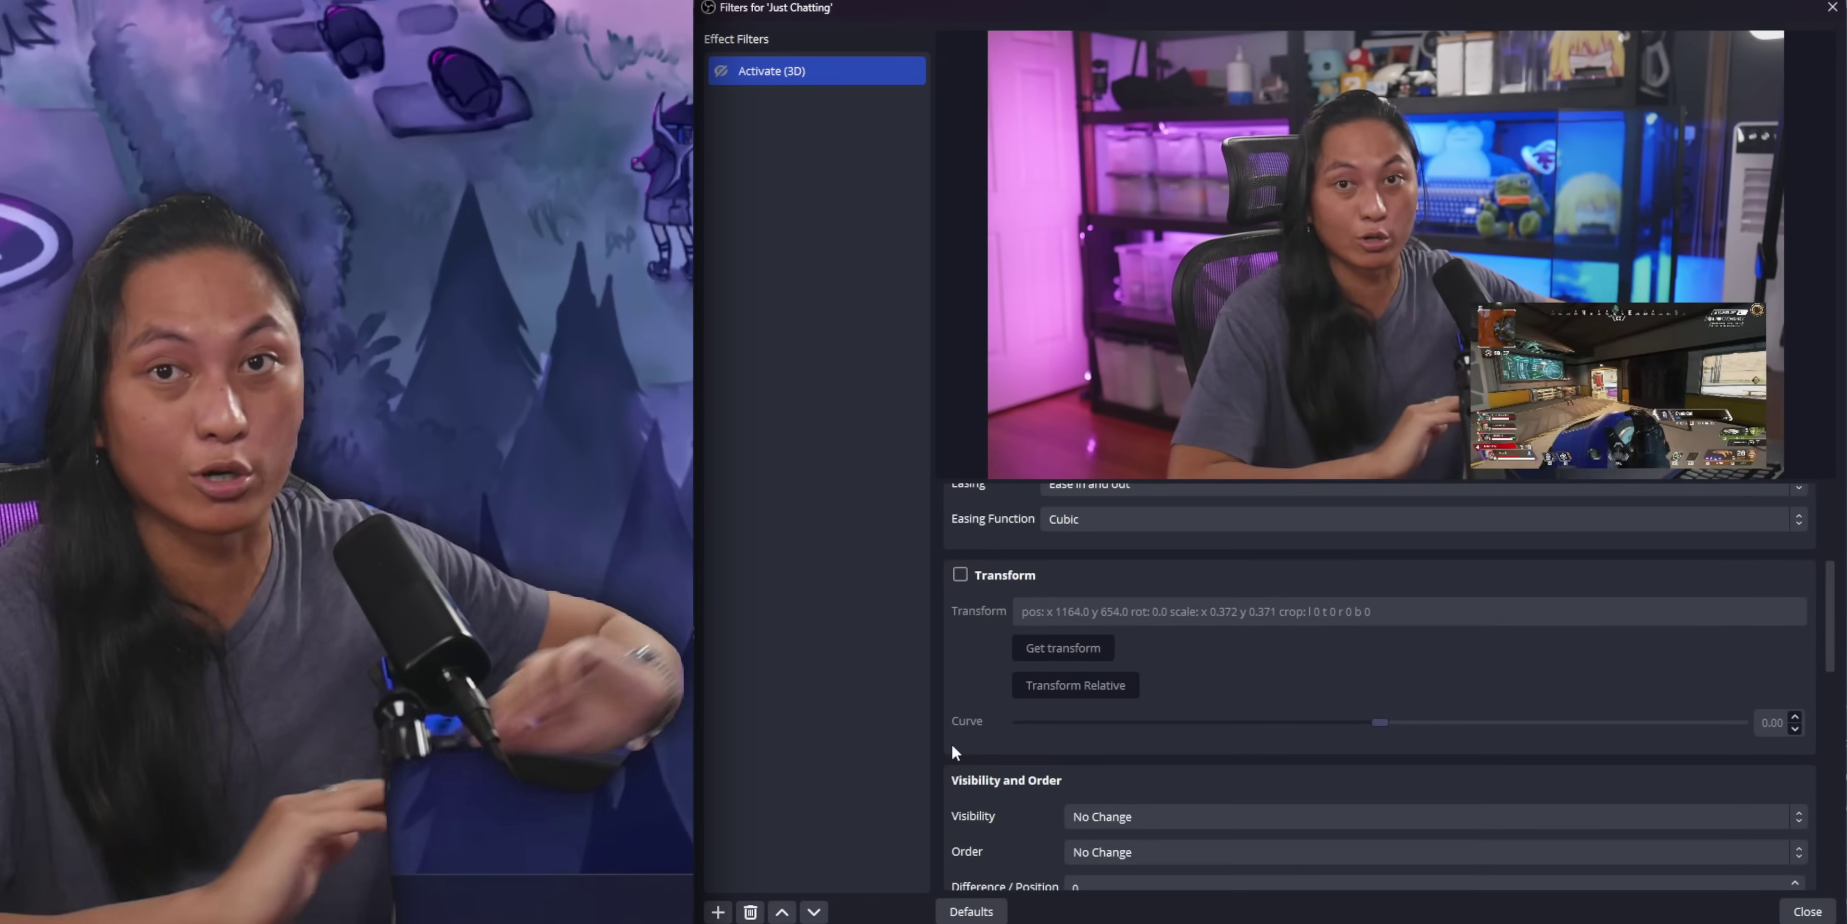
pyautogui.scroll(-12, 961, 725)
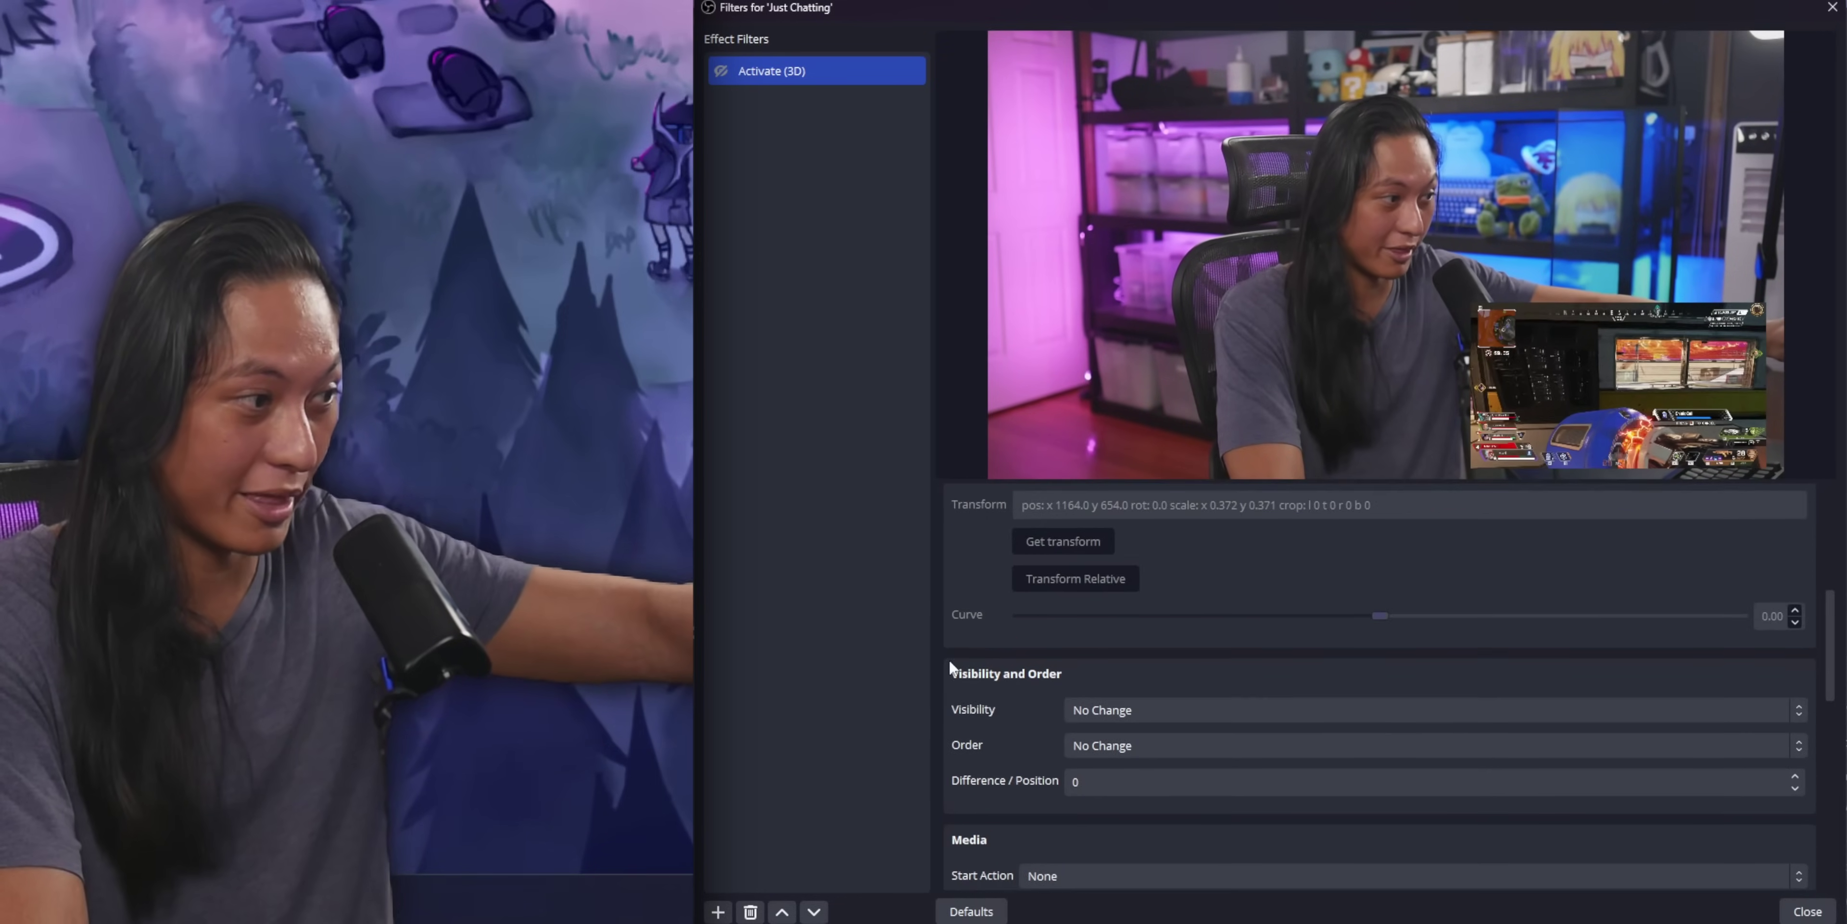
pyautogui.scroll(-2, 975, 724)
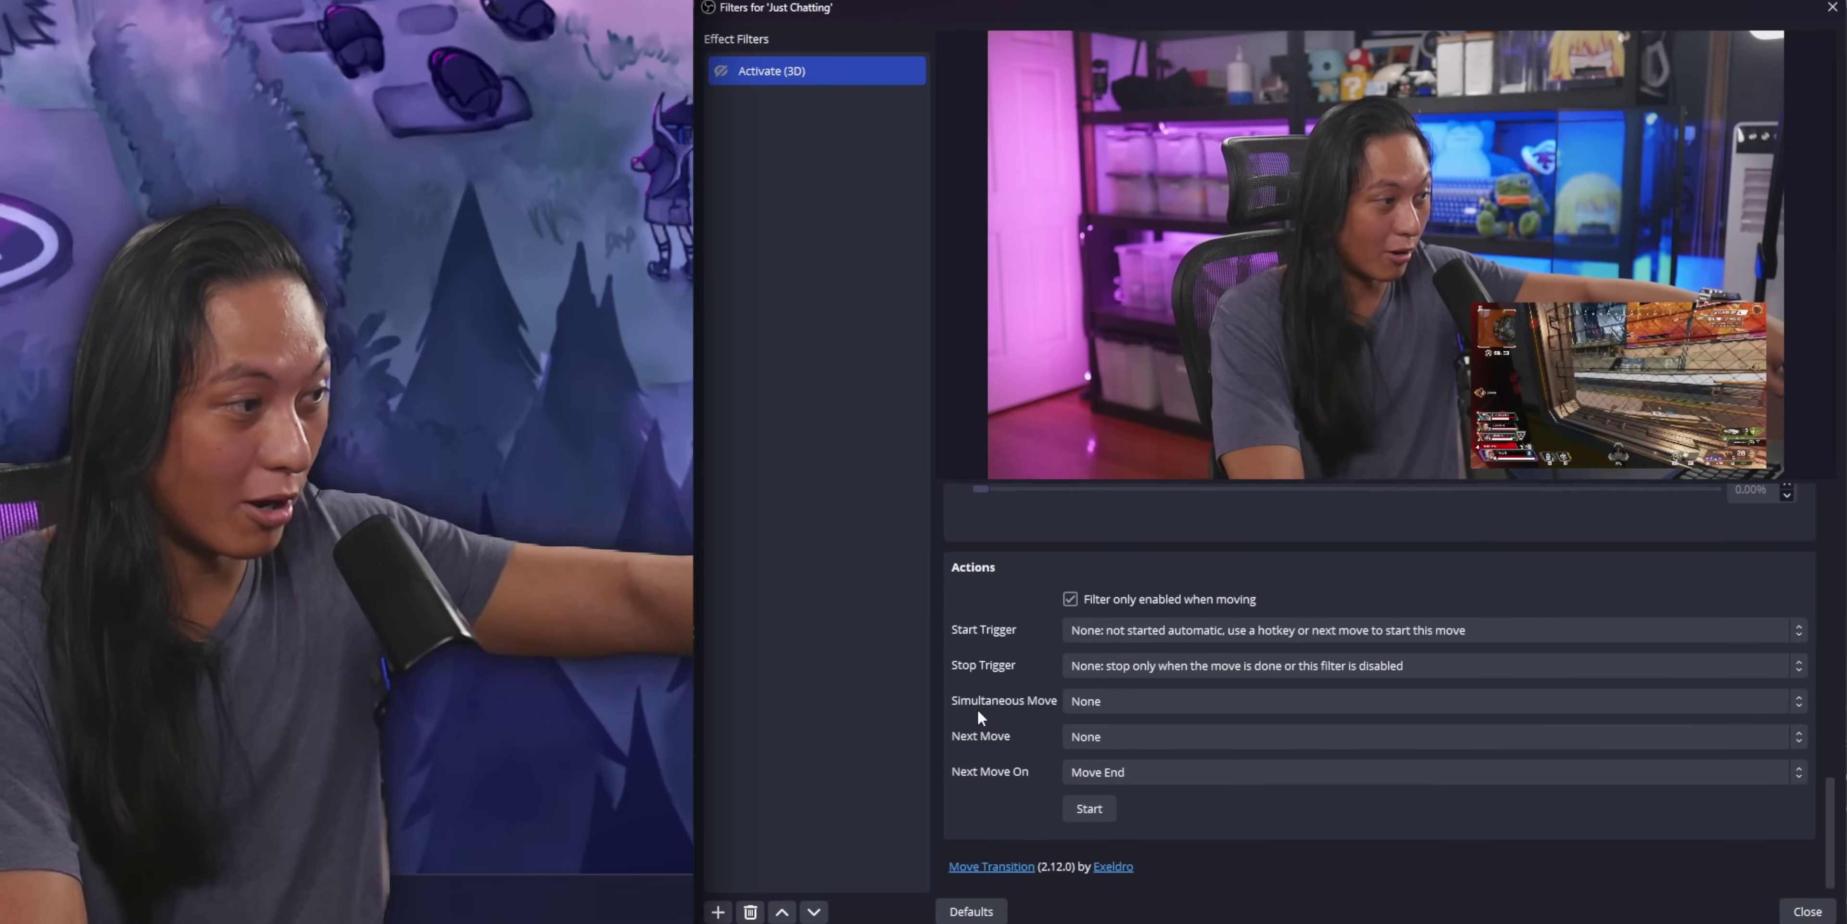
# Untick 'enabled only when moving', set Start Trigger to Activate, enable the filter, choose Set as simultaneous move
pyautogui.click(1071, 599)
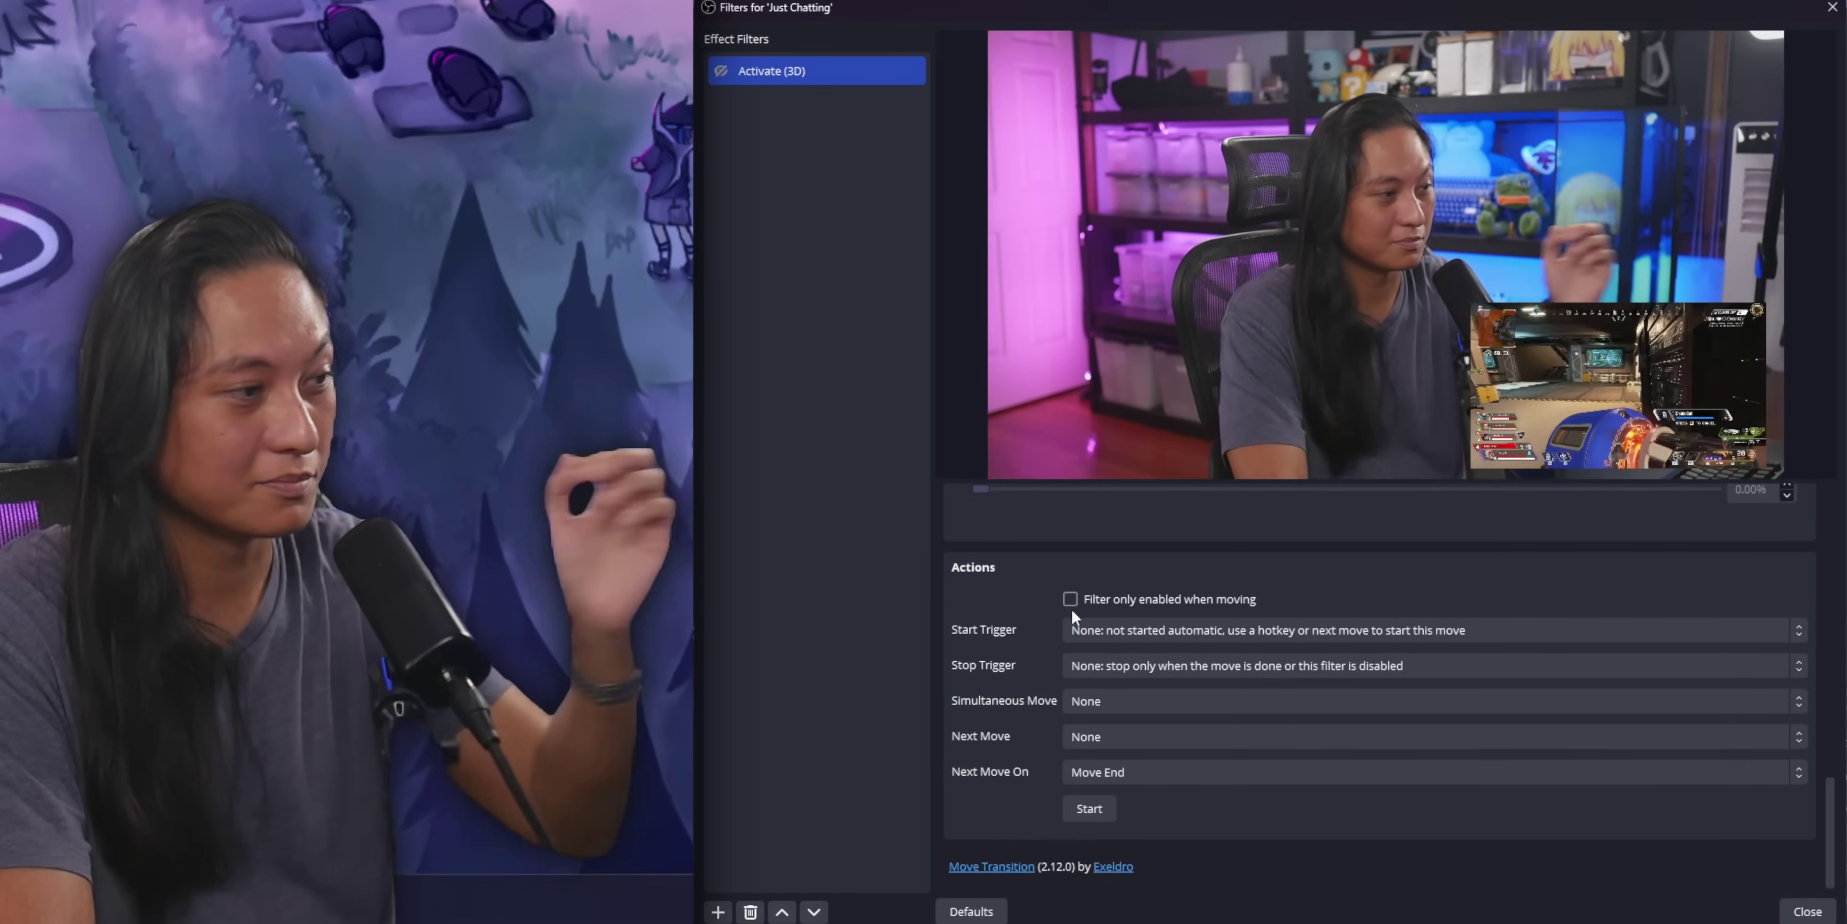
pyautogui.click(1100, 629)
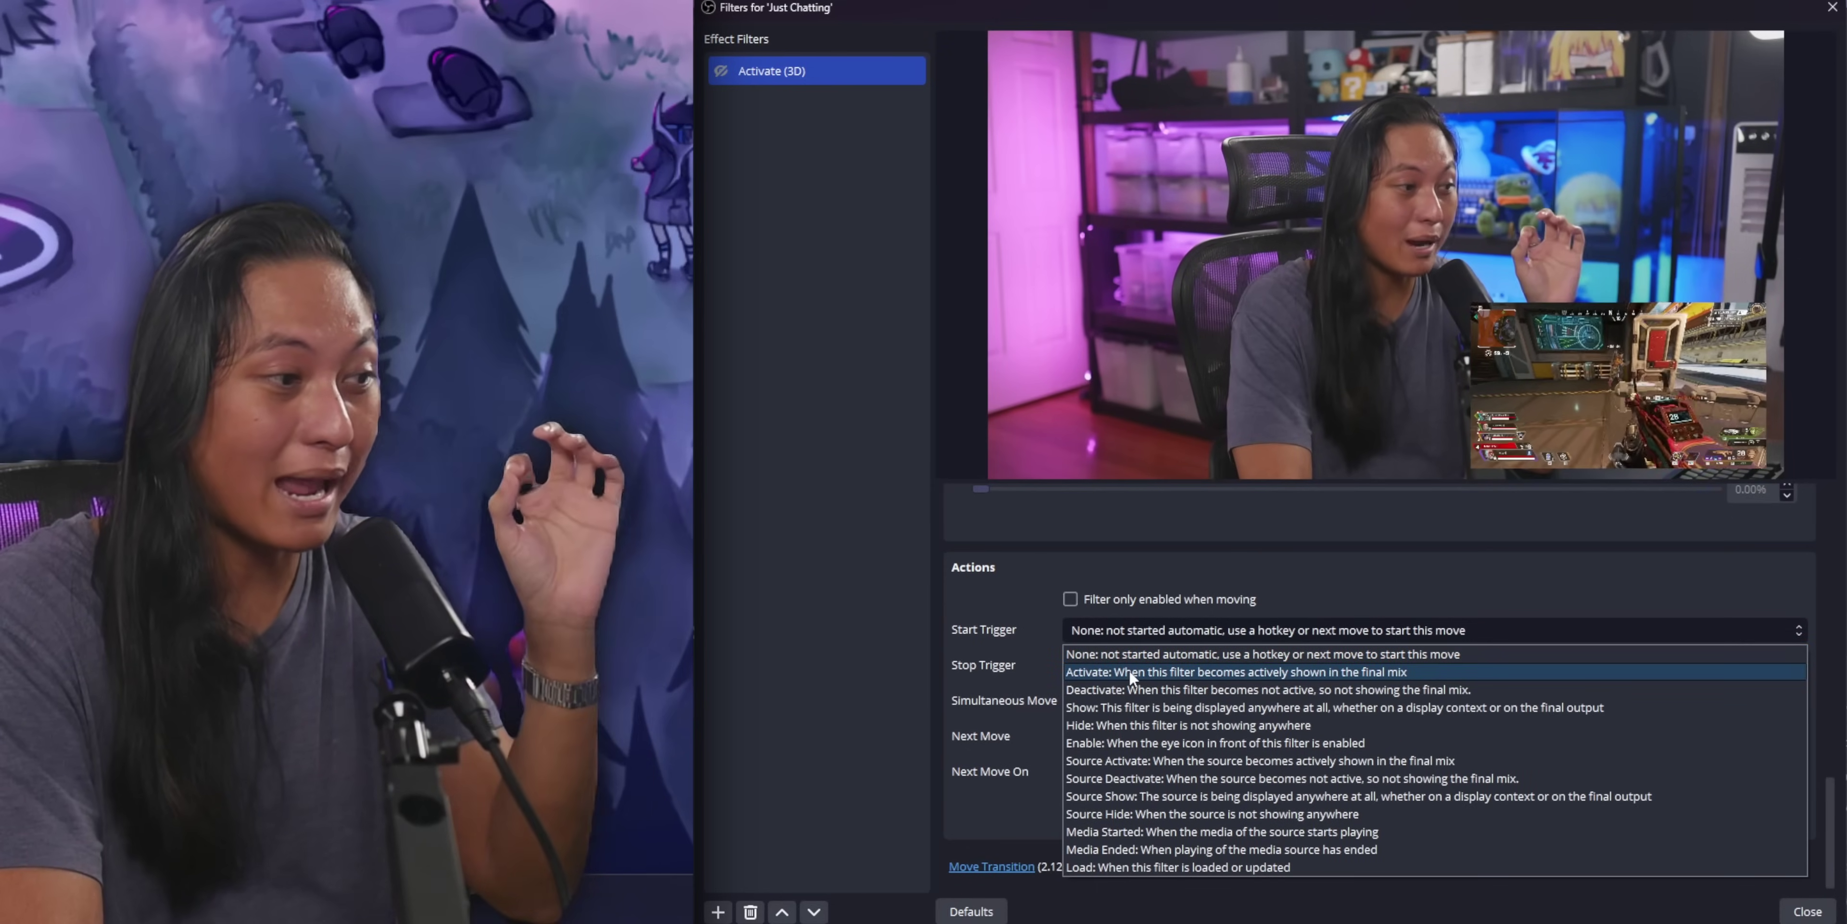
pyautogui.click(1129, 671)
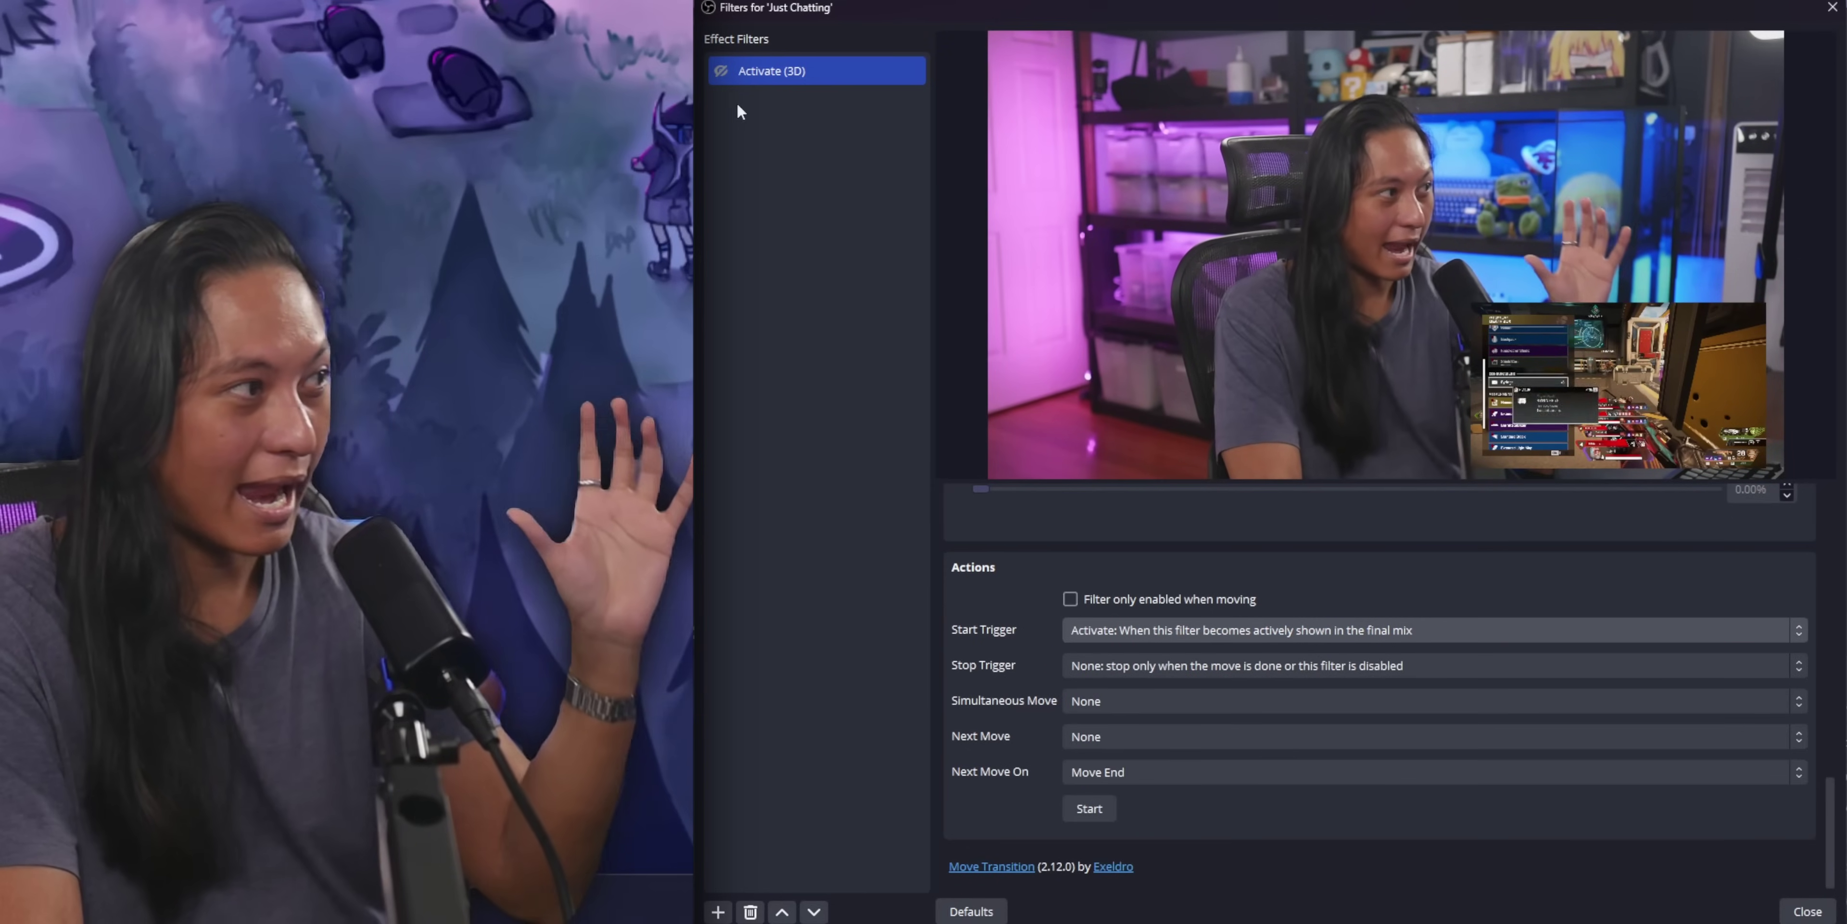
pyautogui.click(721, 71)
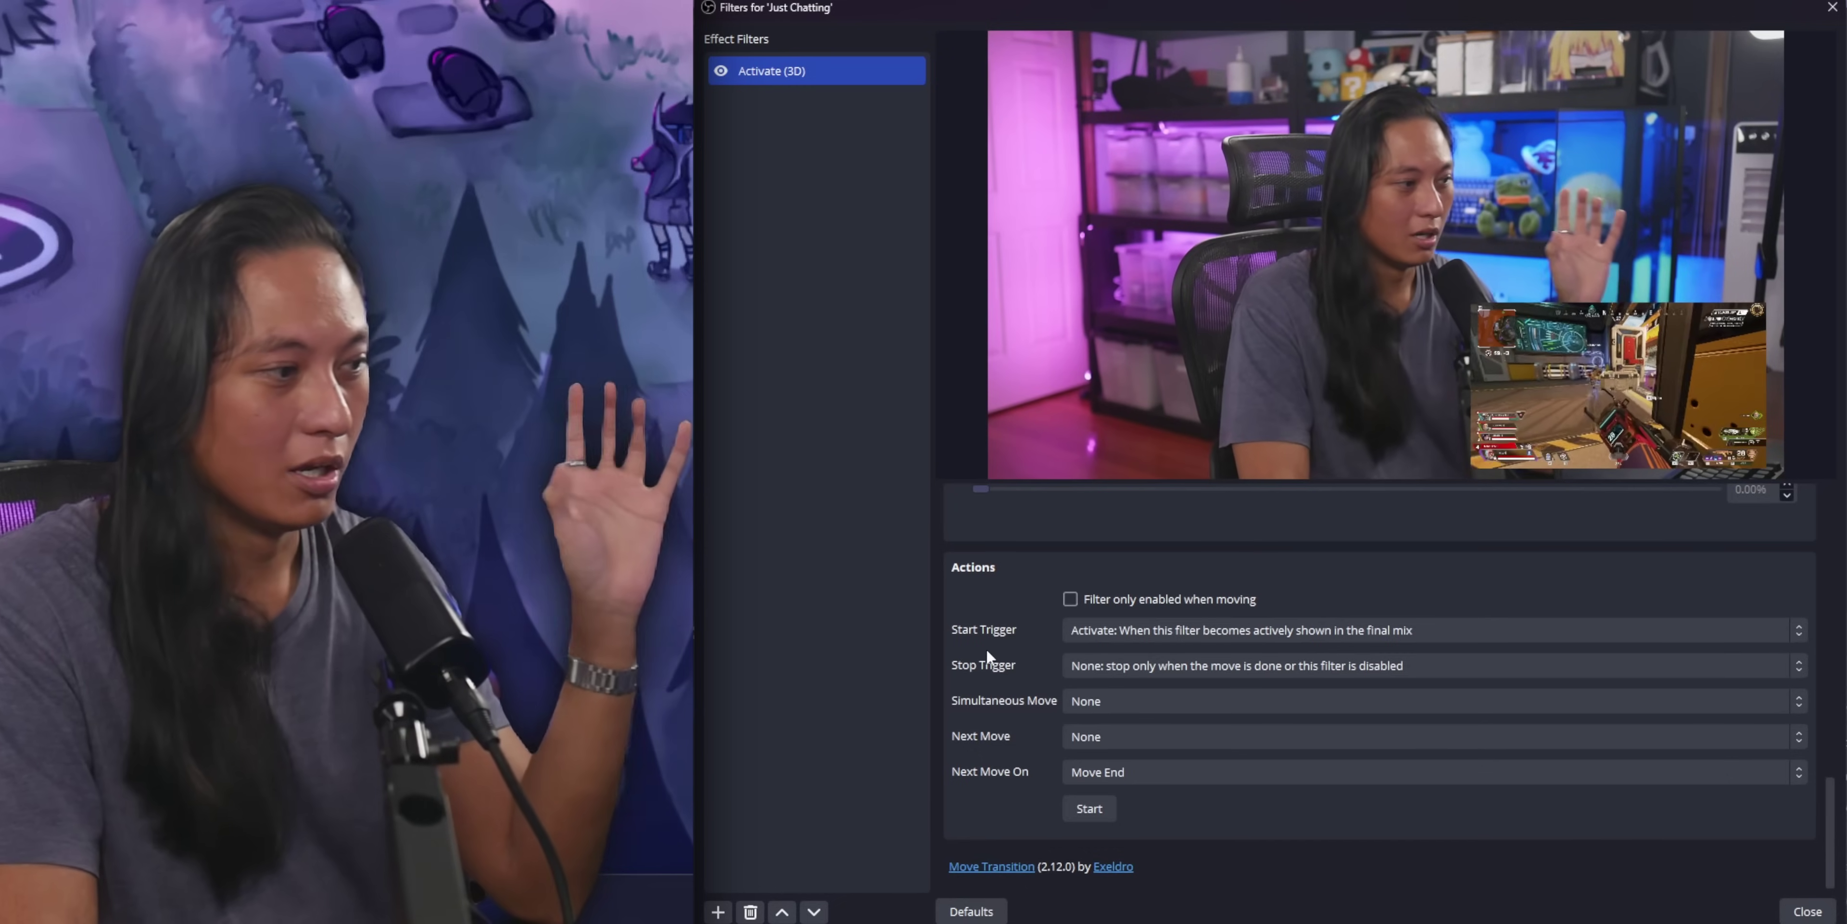
pyautogui.click(1109, 705)
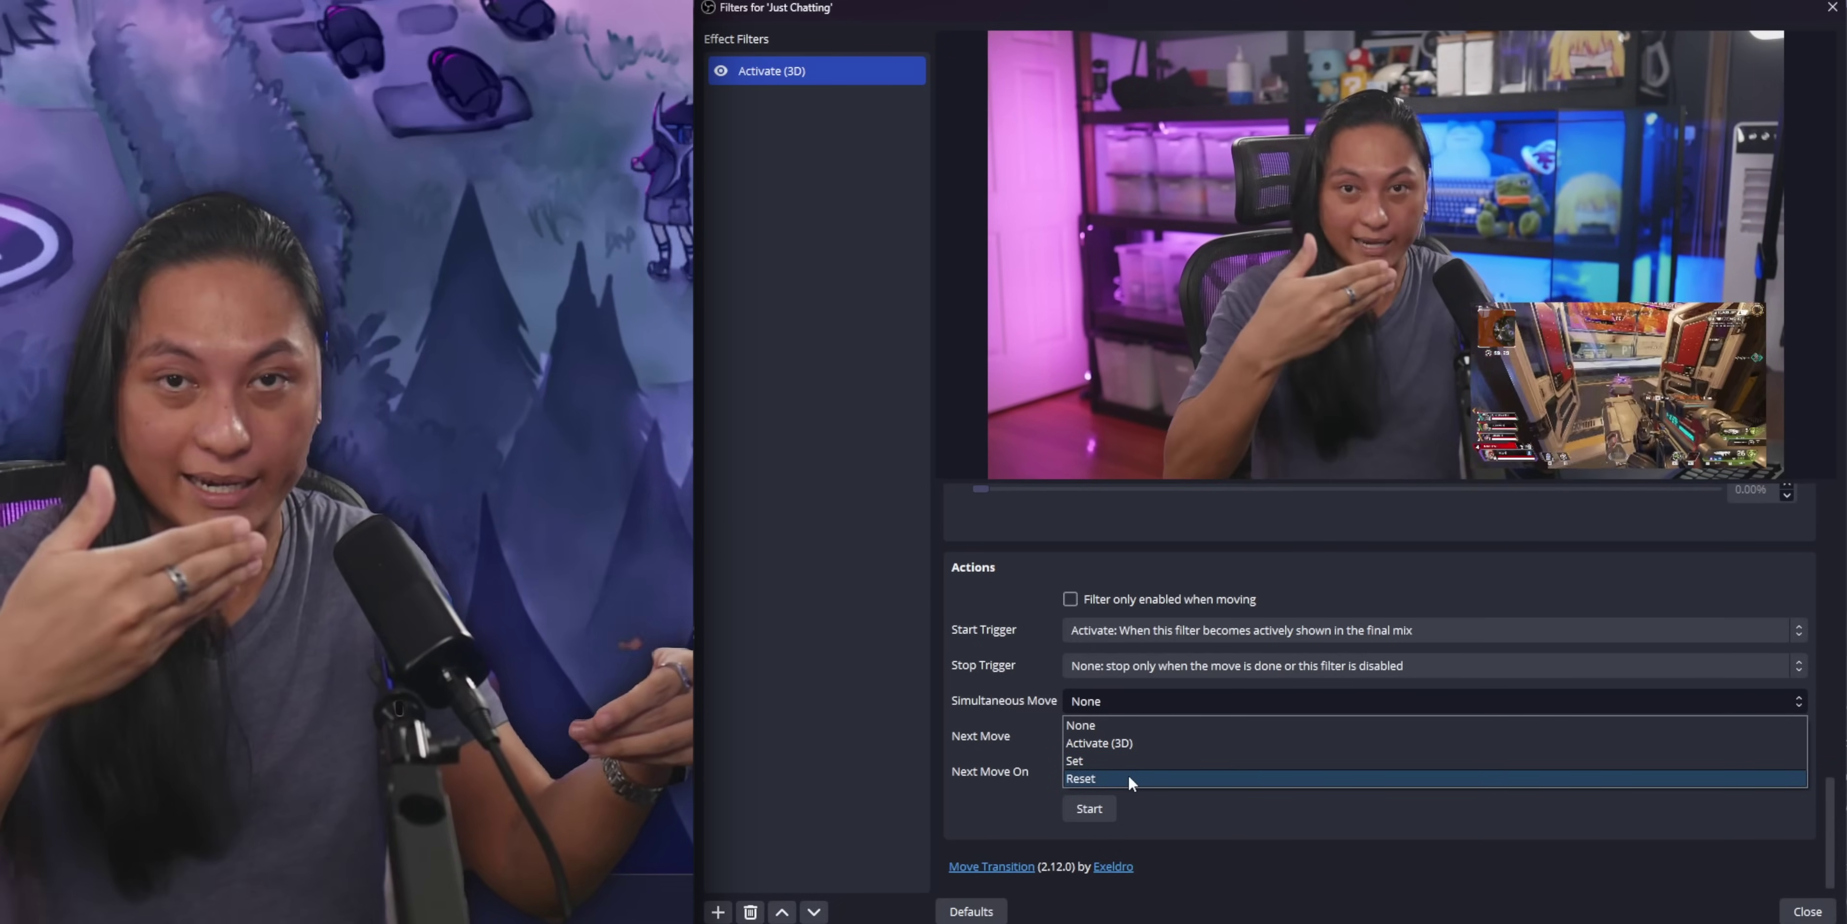
pyautogui.click(1101, 761)
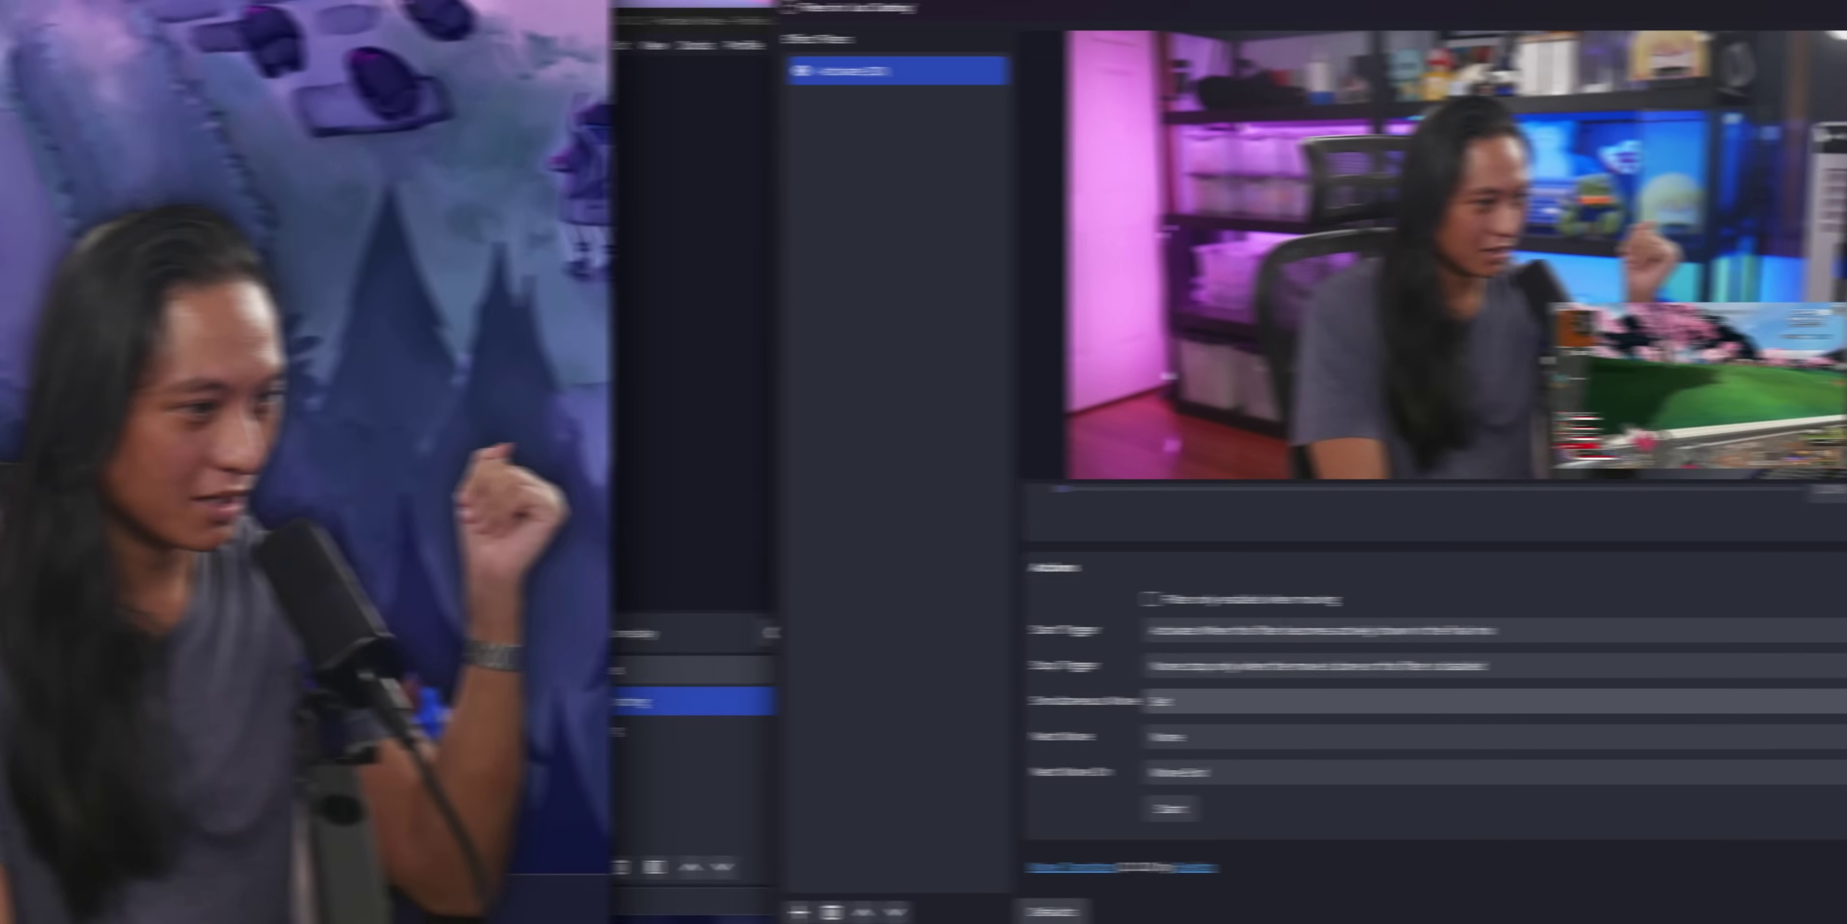
# Close the Filters for 'Just Chatting' dialog
pyautogui.click(1808, 910)
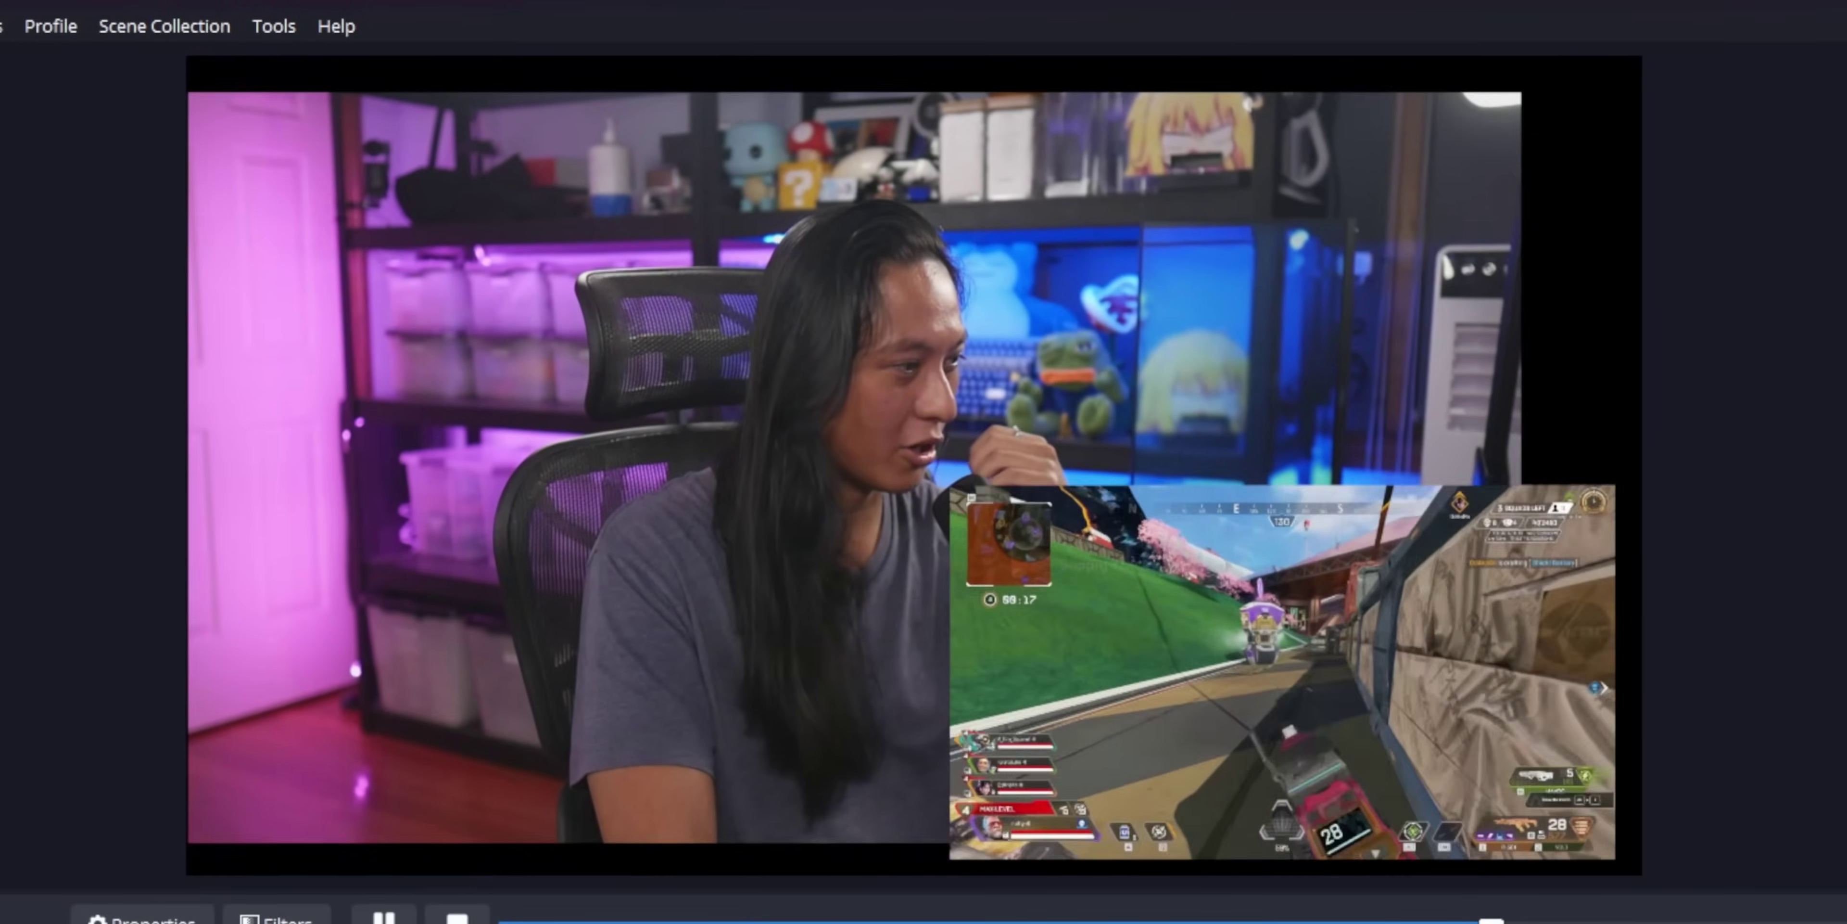